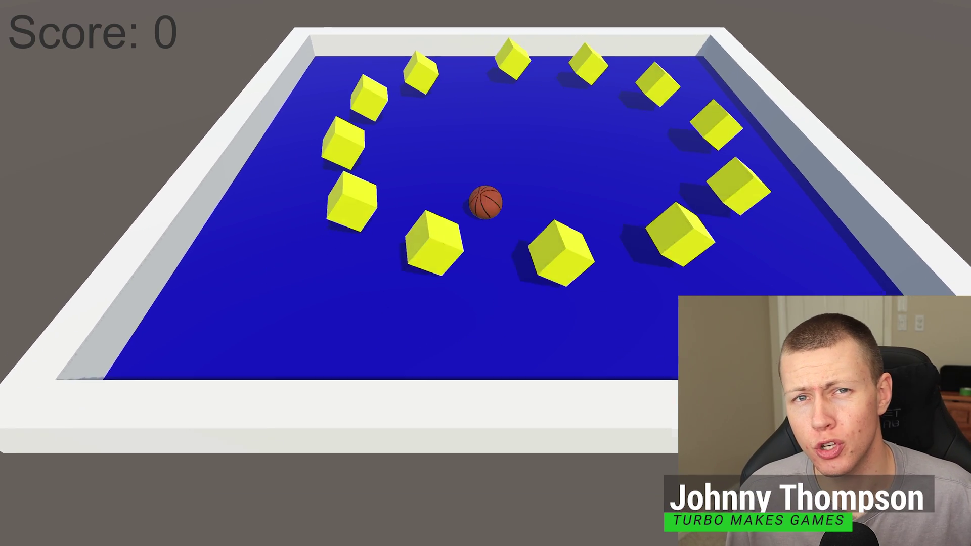
key("Down")
key("Up")
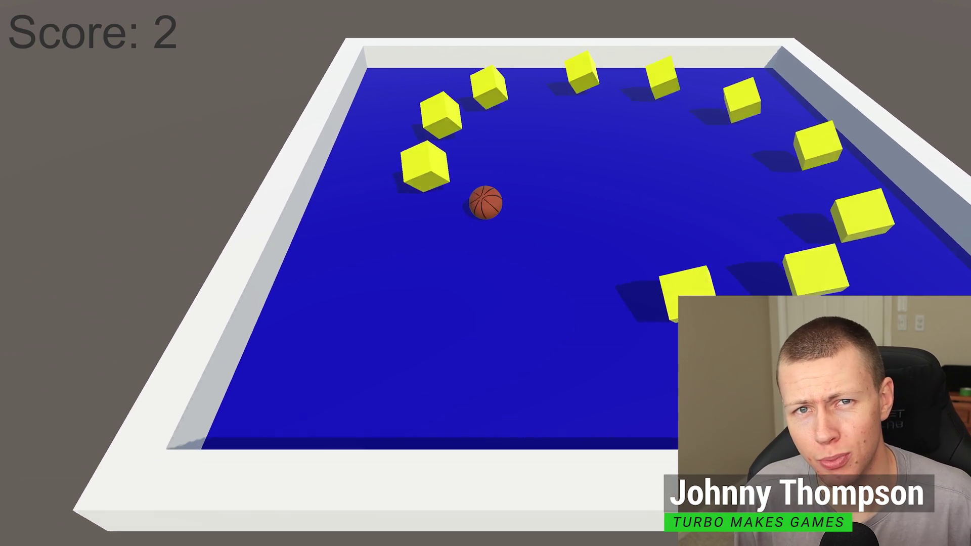
key("Right")
key("Down")
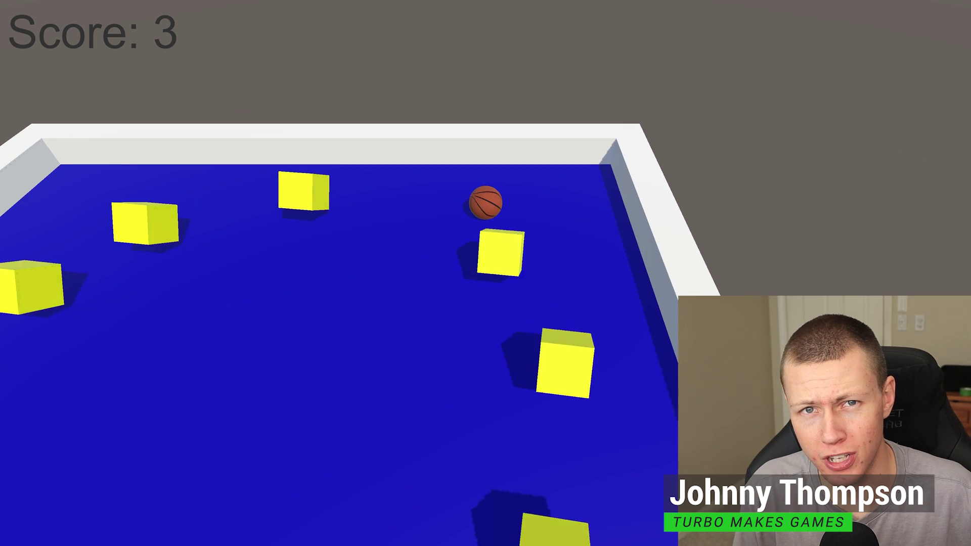
key("Down")
key("Left")
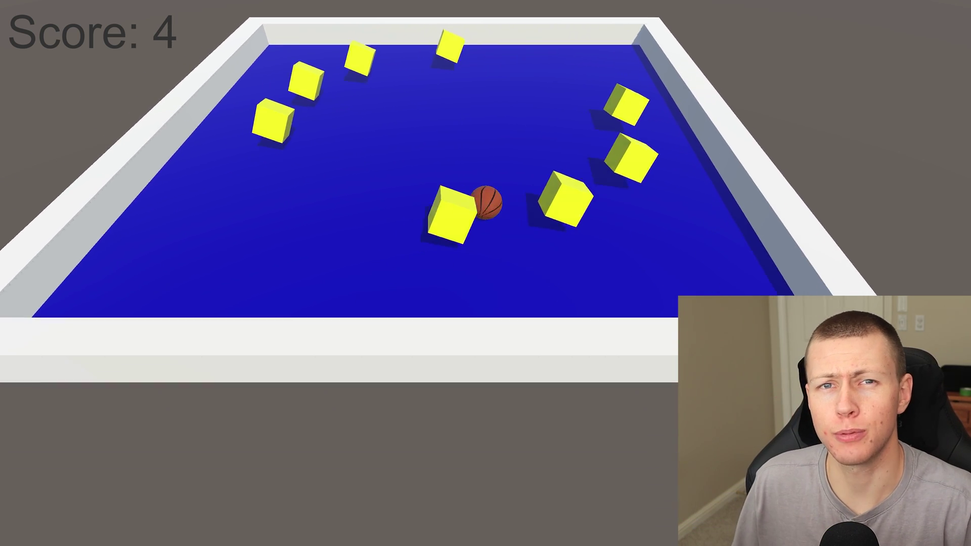
key("Up")
key("Right")
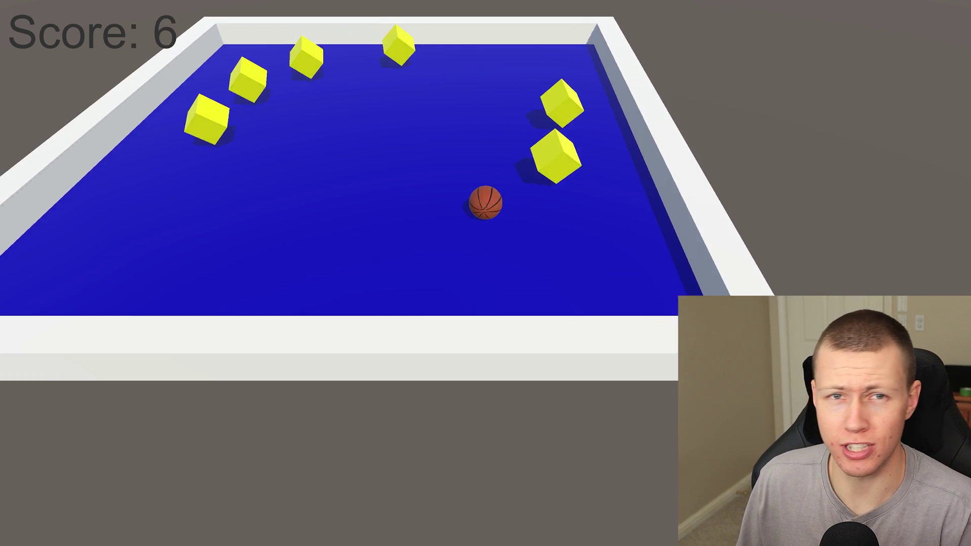
key("Left")
key("Down")
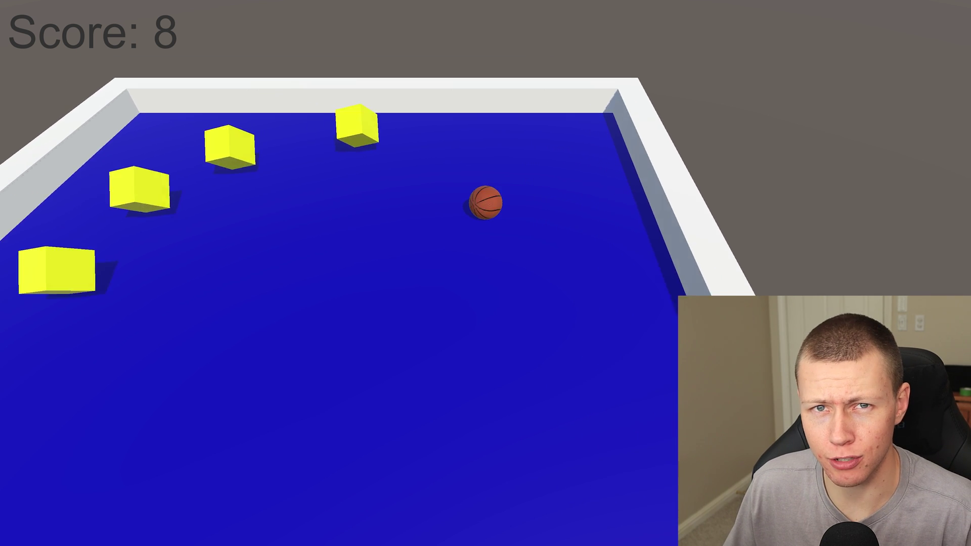
key("Left")
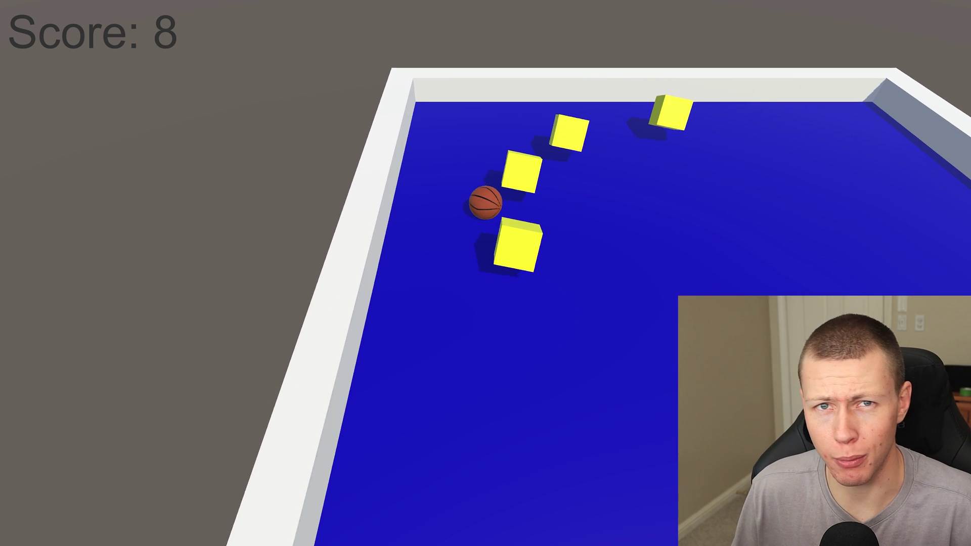
key("Up")
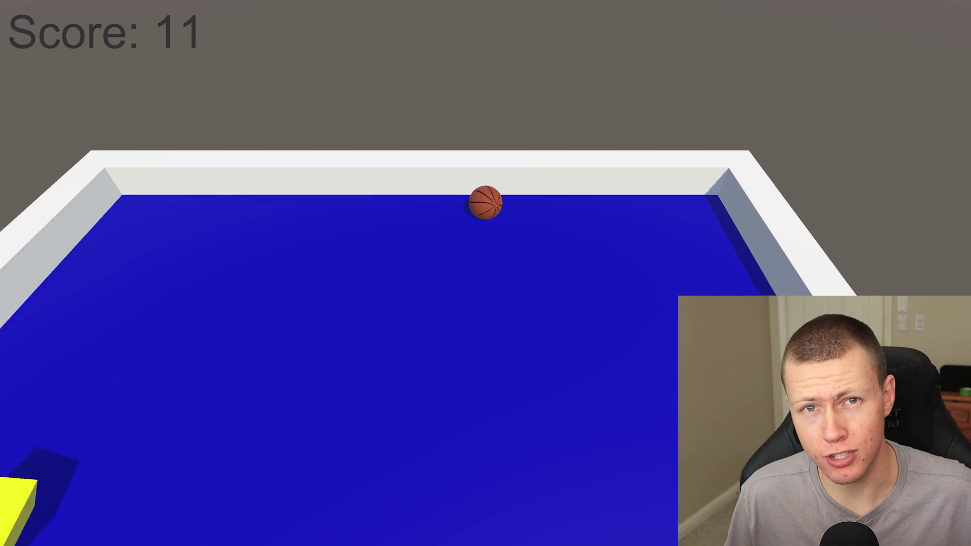
key("Left")
key("Down")
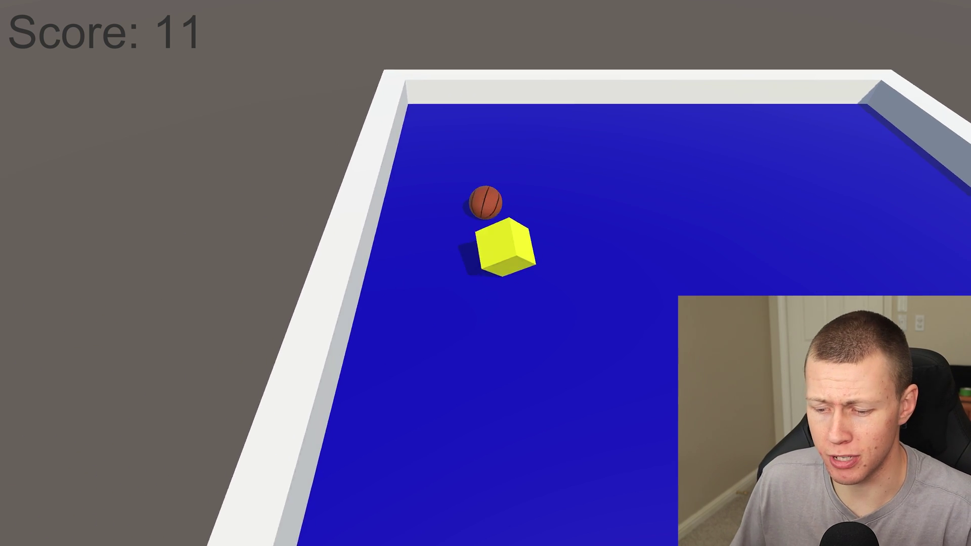
key("Down")
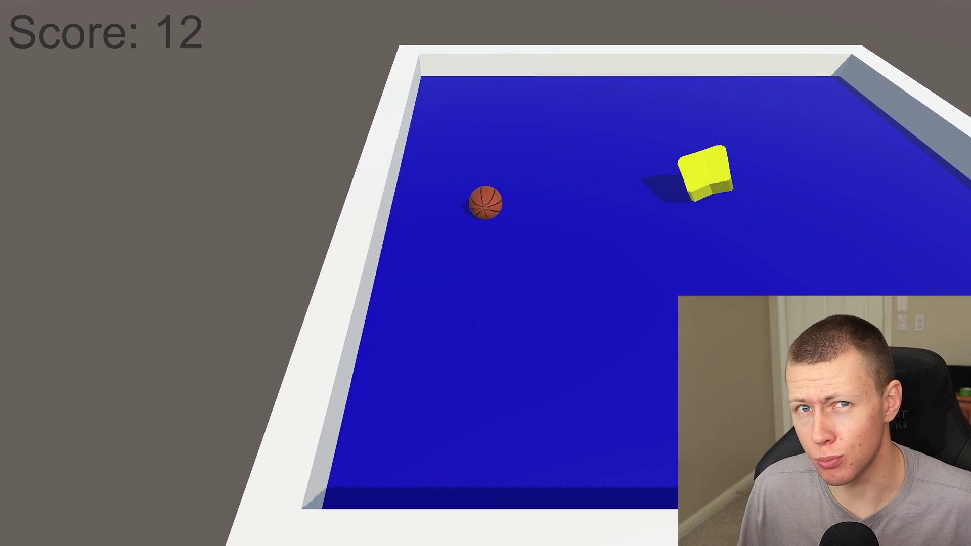
key("Down")
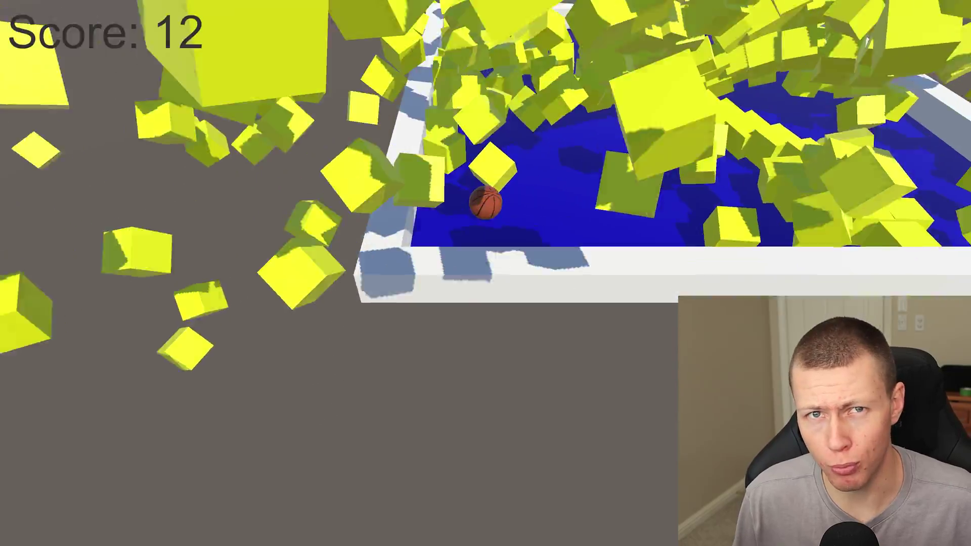
key("Right")
key("Up")
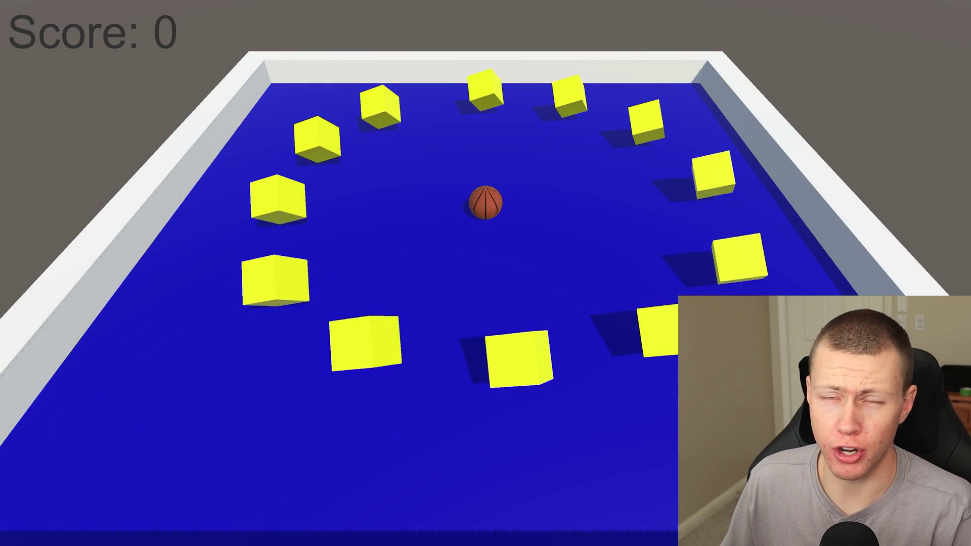
key("s")
key("d")
key("a")
key("w")
key("d")
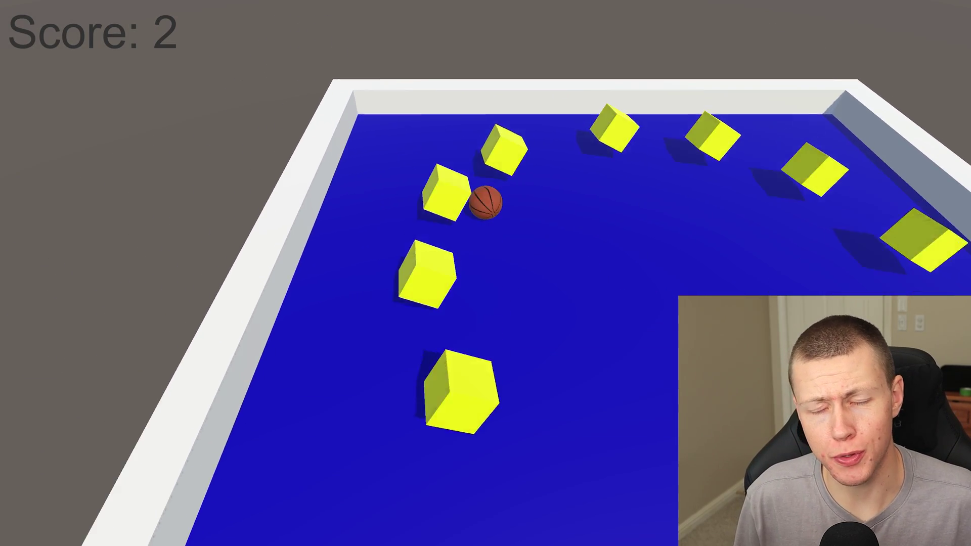
key("s")
key("a")
key("w")
key("d")
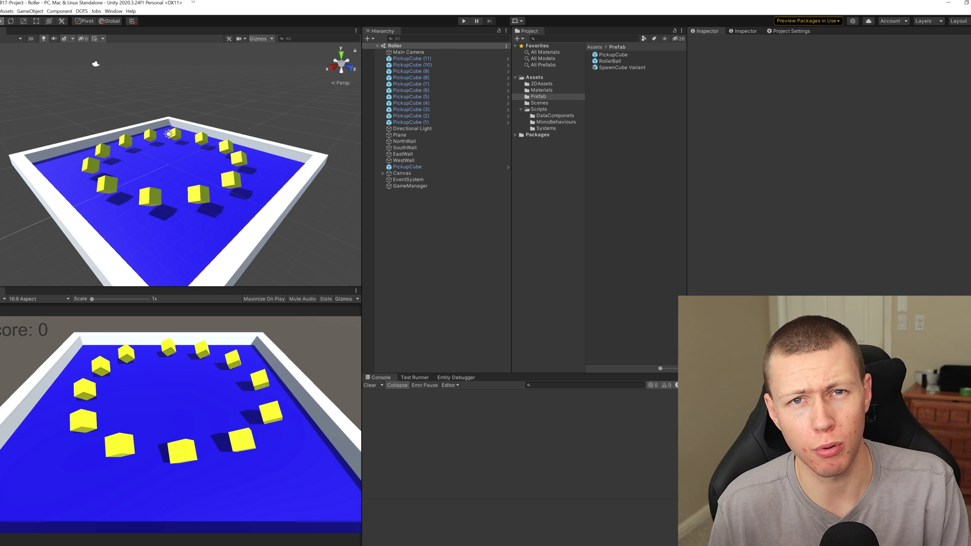
Install the Universal RP package from the Unity Registry and close the Package Manager.
left_click(120, 9)
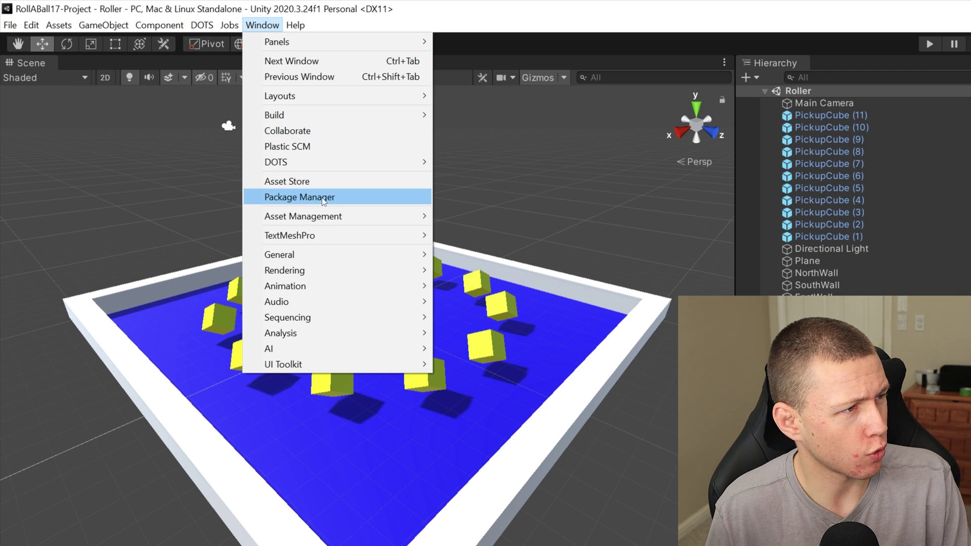
left_click(328, 199)
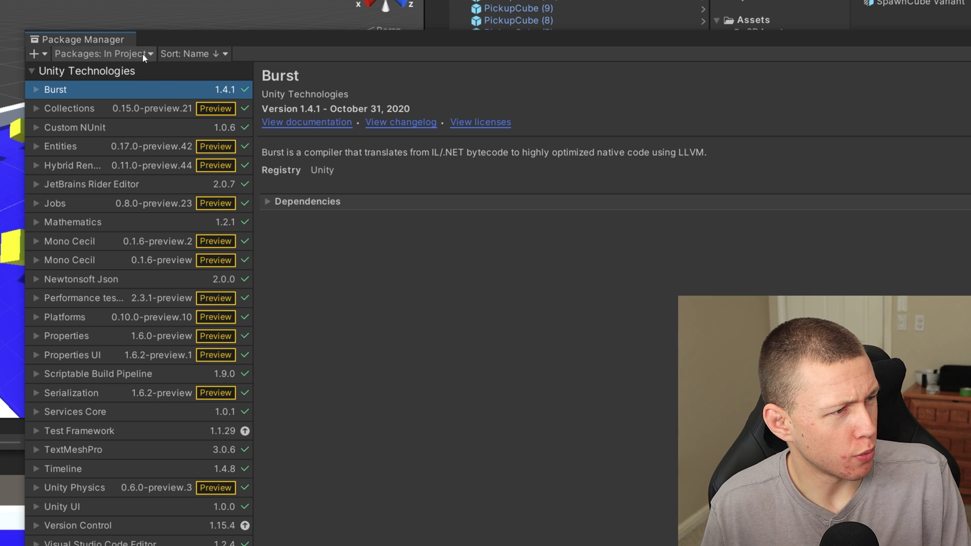
left_click(143, 55)
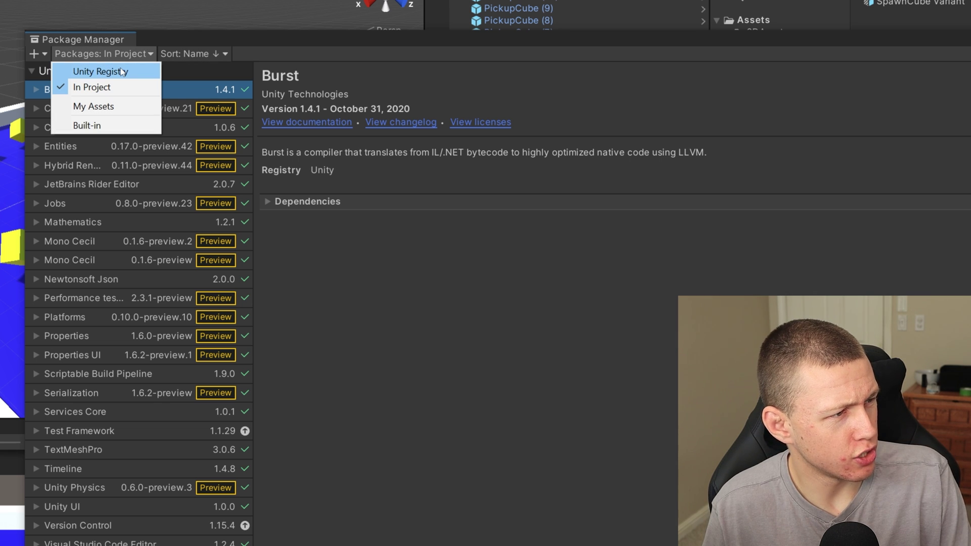
left_click(138, 71)
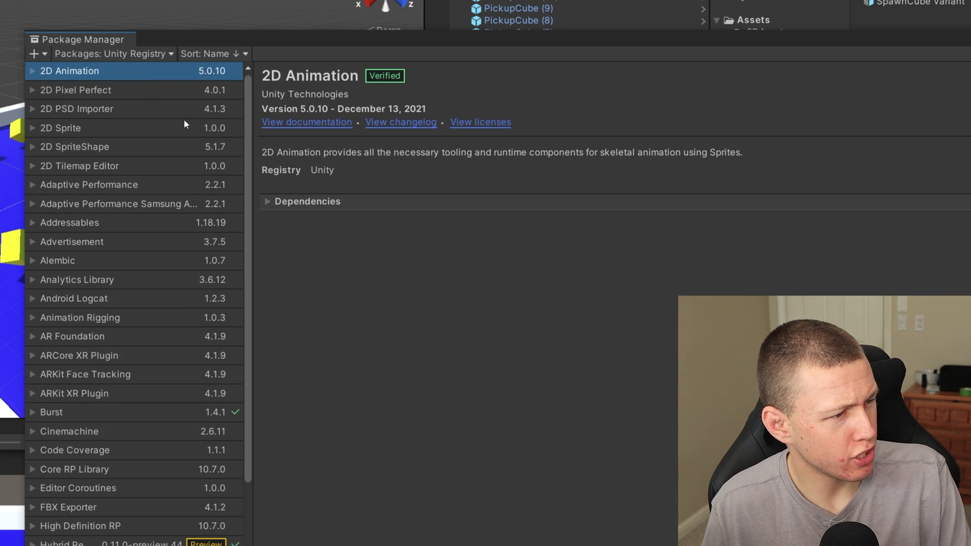
scroll(190, 195, "down", 10)
scroll(189, 195, "down", 3)
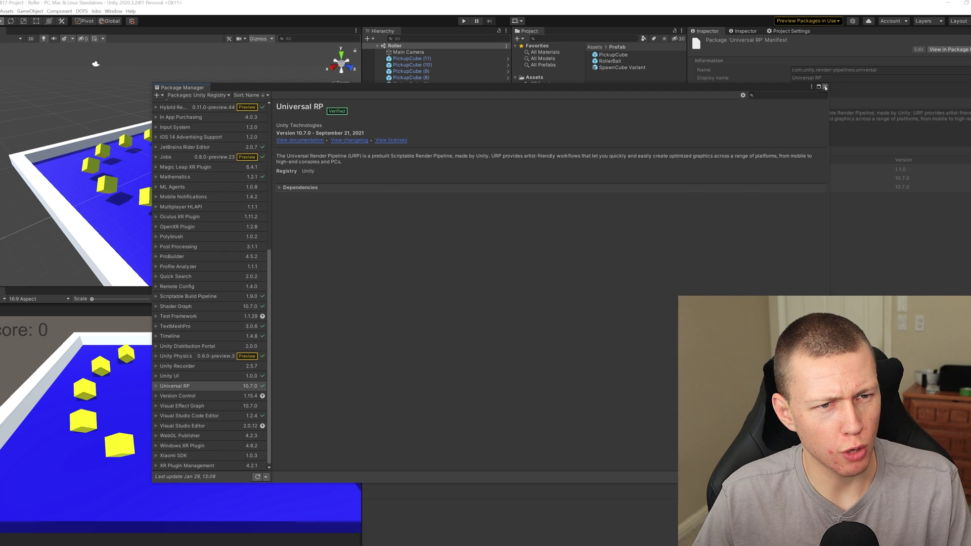
left_click(826, 88)
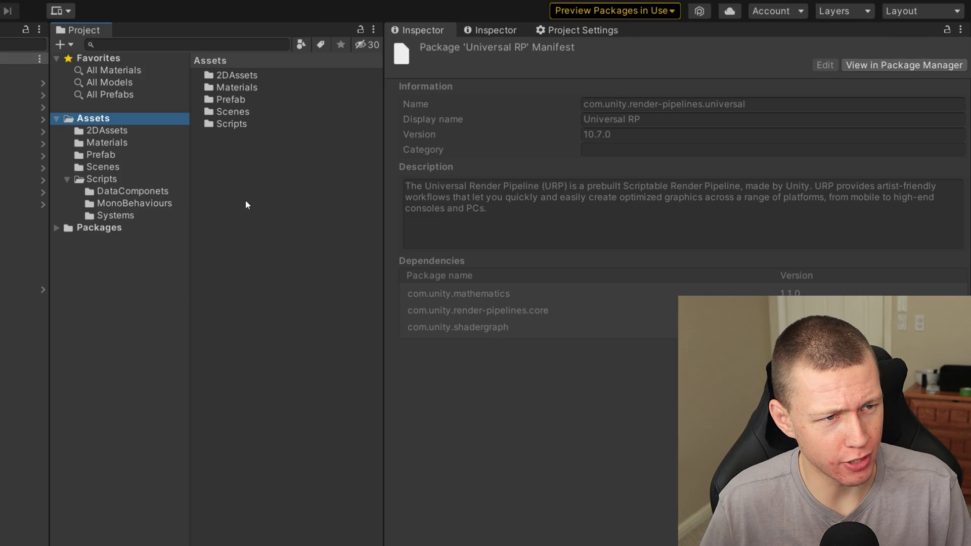
Create a folder named Renderer in the project's Assets folder.
left_click(609, 121)
right_click(609, 120)
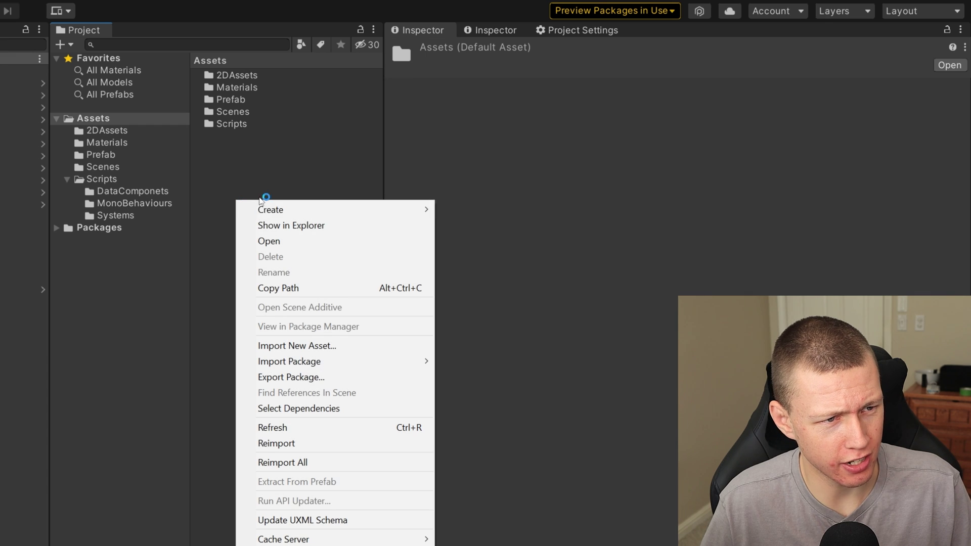
mouse_move(279, 211)
left_click(512, 223)
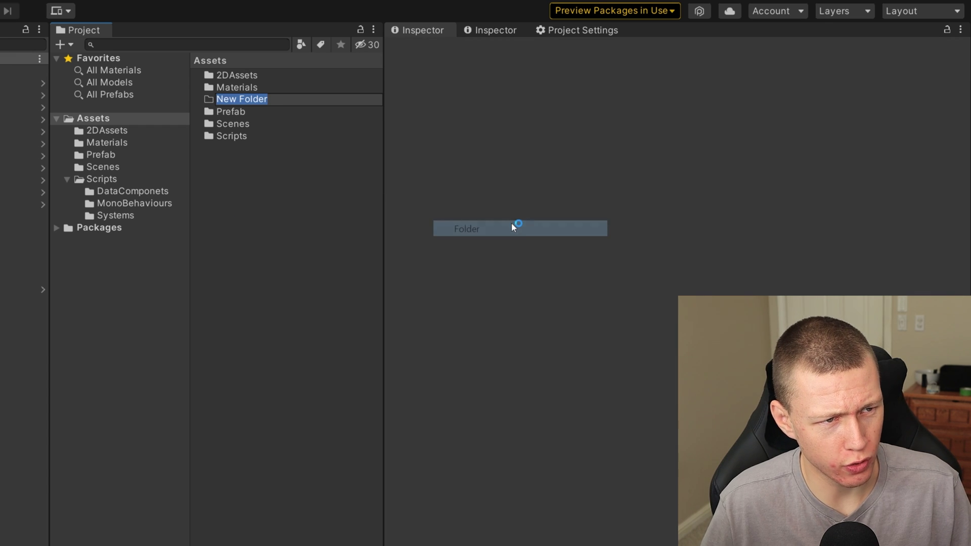
type("Renderer")
key("Return")
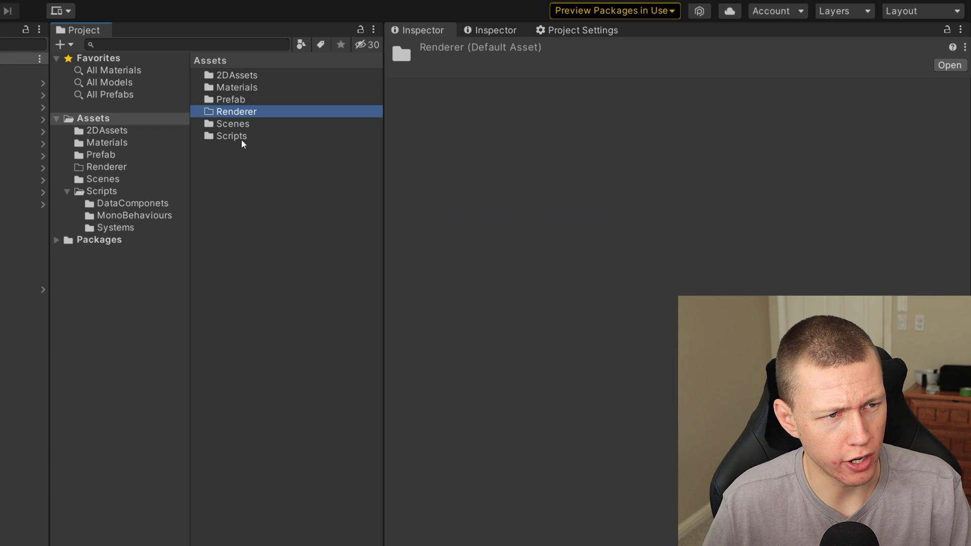
Create a Universal Render Pipeline asset with a Forward Renderer, using the default name, inside the Renderer folder.
double_click(252, 112)
right_click(230, 138)
mouse_move(274, 150)
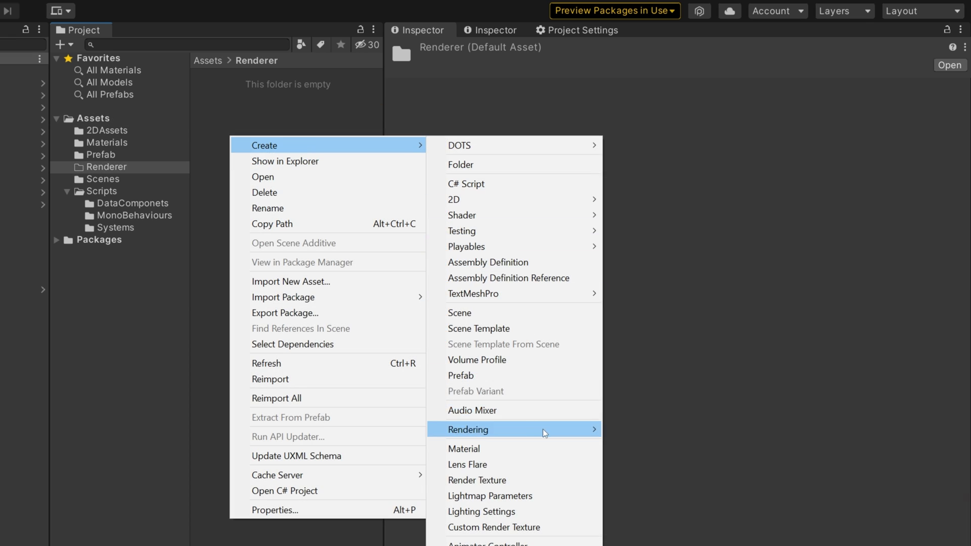
mouse_move(542, 429)
mouse_move(663, 431)
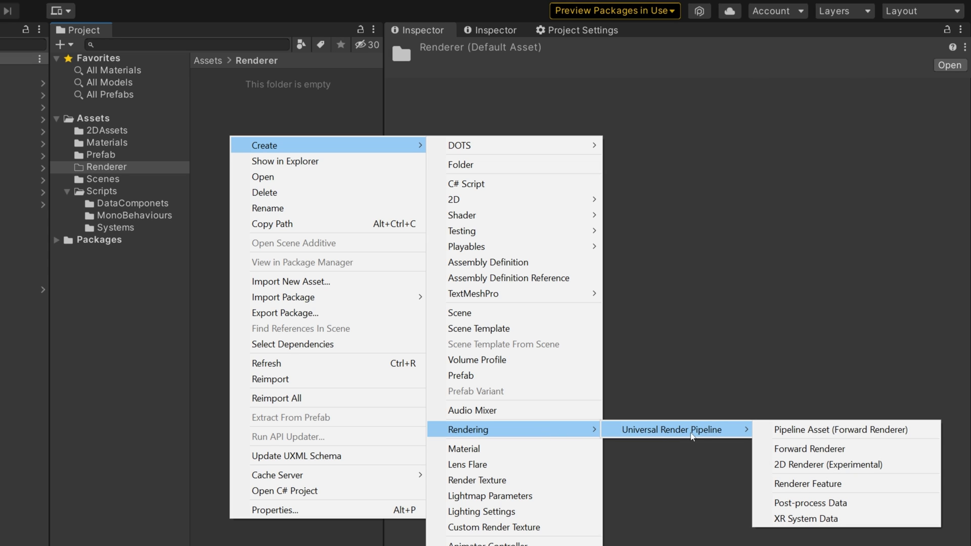
left_click(915, 433)
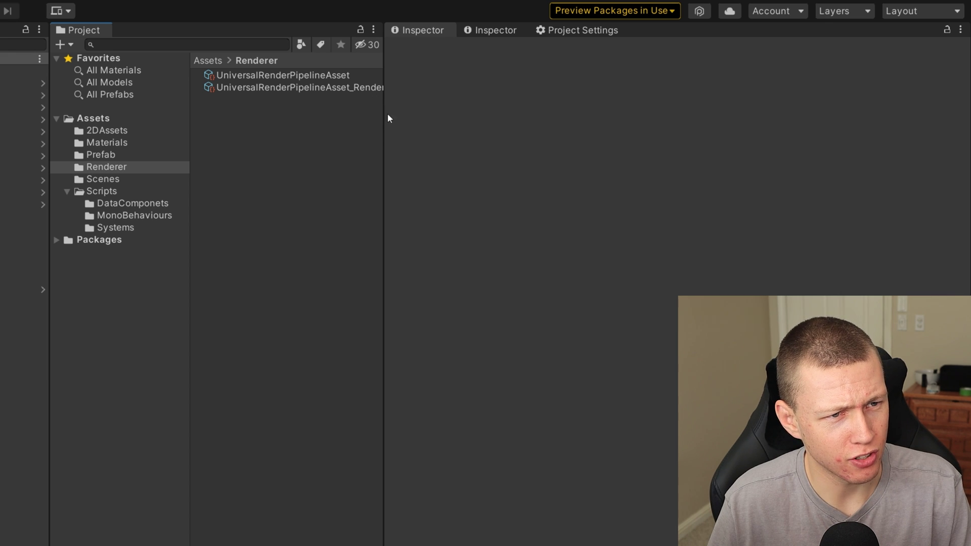
Inspect the settings of the new pipeline asset and its renderer asset, including the SRP Batcher option under Advanced.
left_click_drag(388, 116, 470, 117)
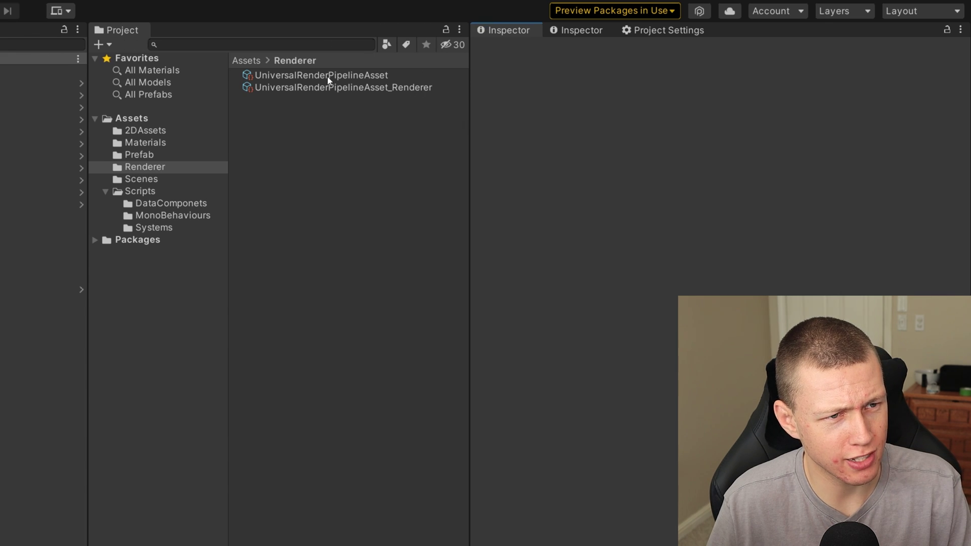
left_click(330, 79)
left_click(355, 89)
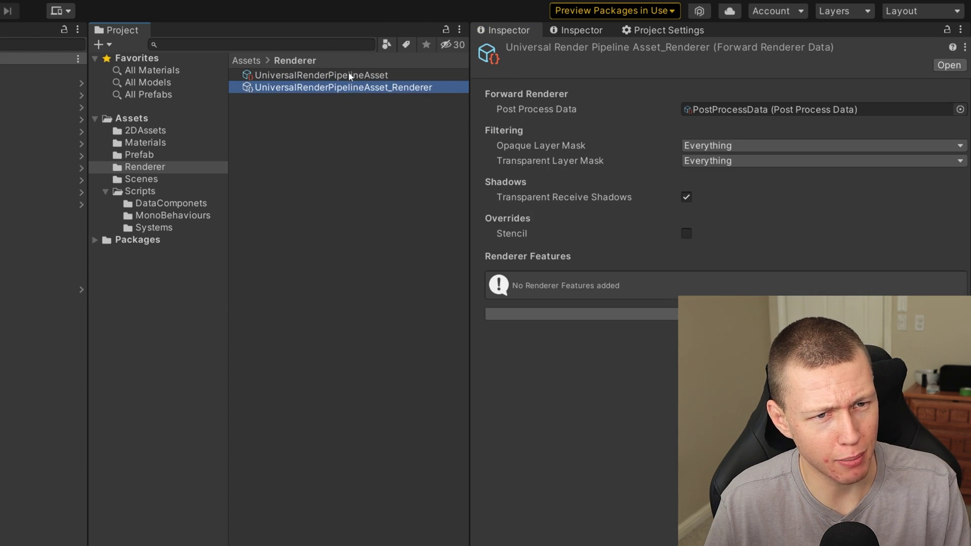
left_click(306, 76)
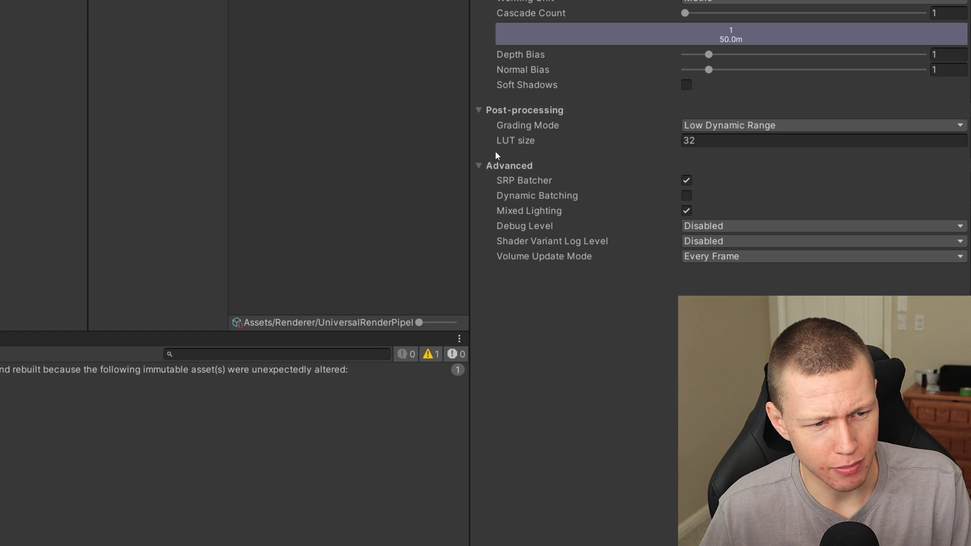
left_click(490, 167)
left_click(490, 167)
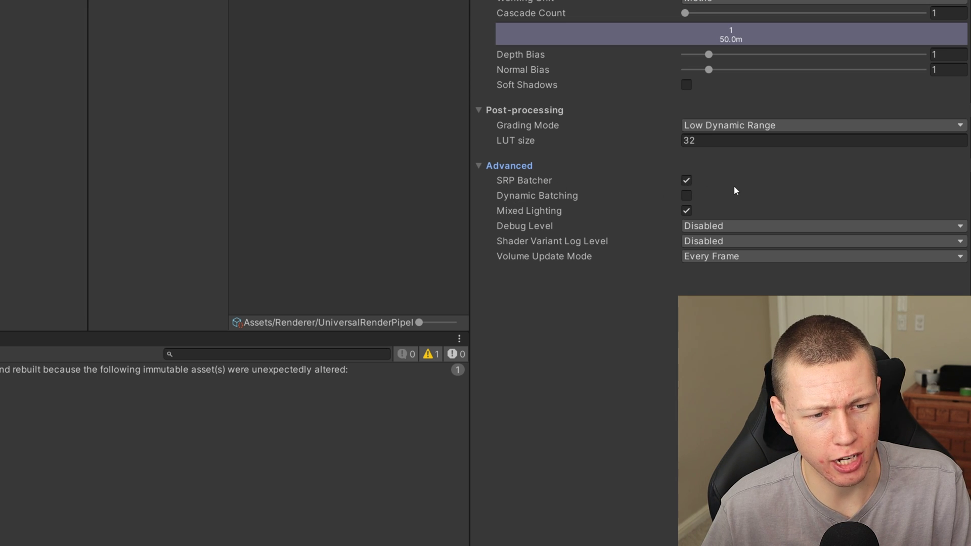
Change the rendering color space to Linear in the project's Player settings and confirm the change.
left_click(661, 33)
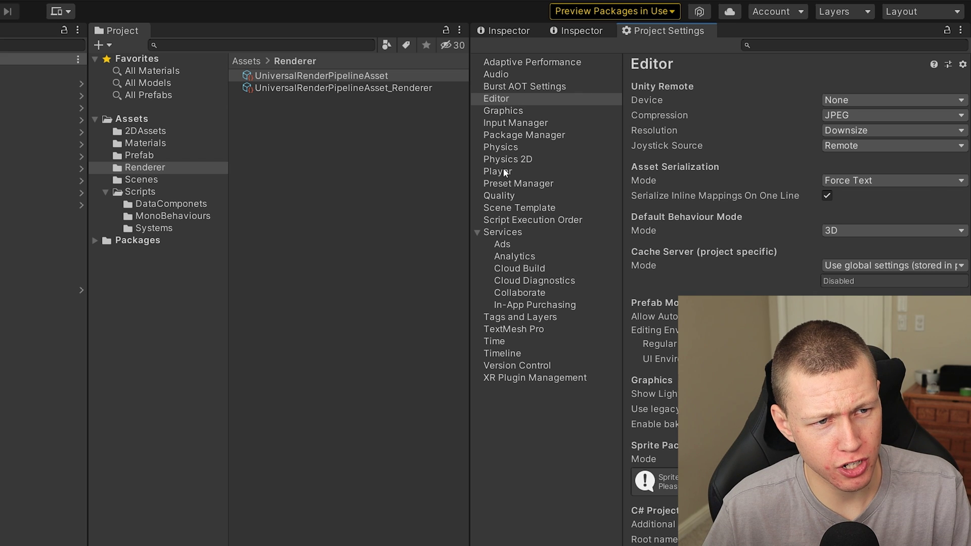
left_click(506, 173)
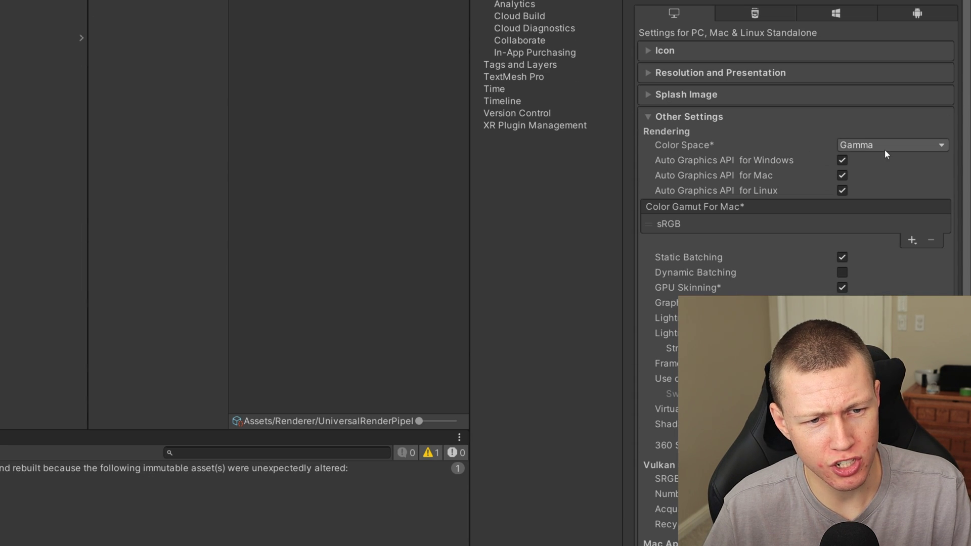
left_click(908, 143)
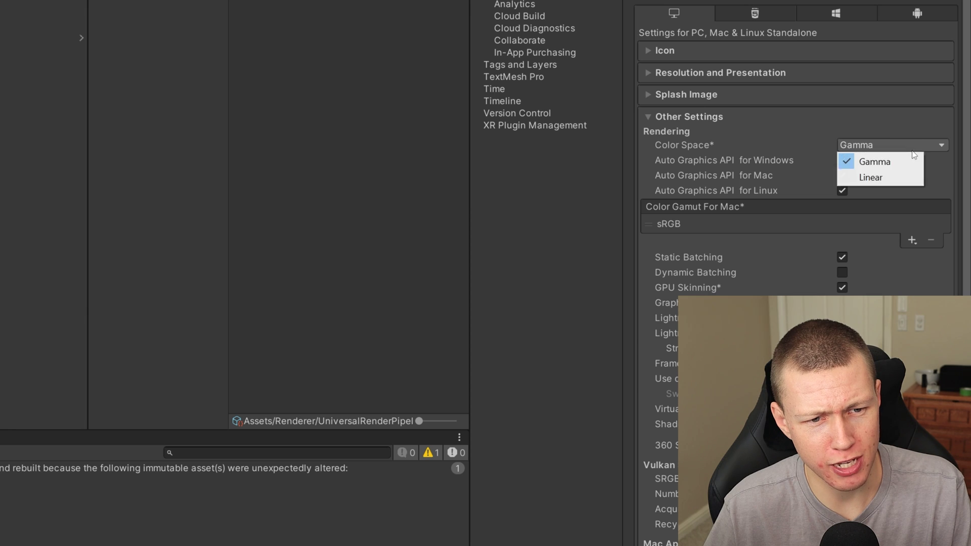
left_click(892, 176)
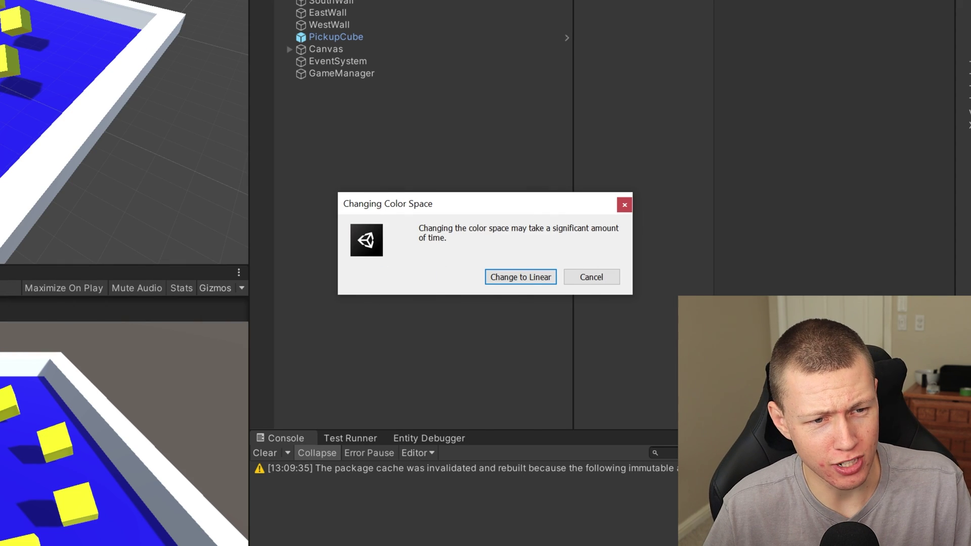
left_click(521, 277)
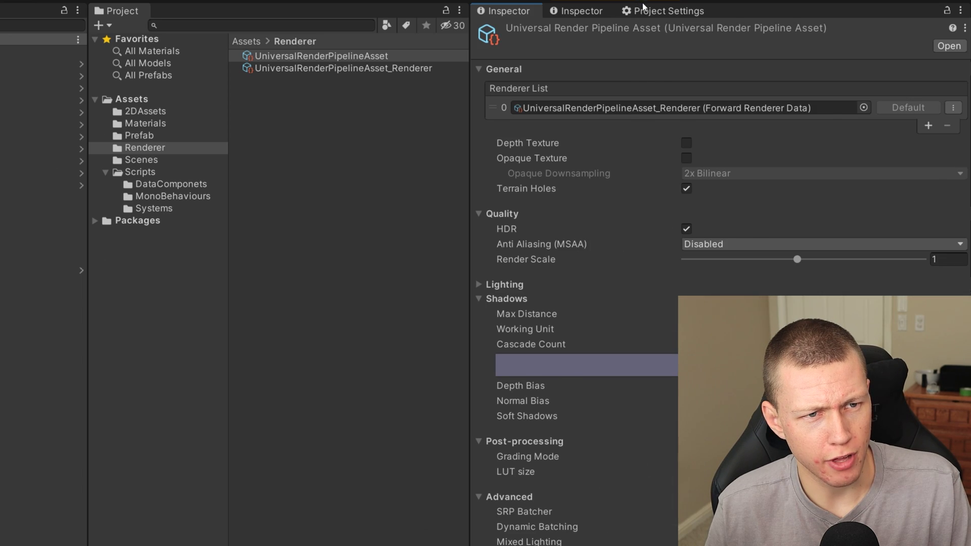
Assign UniversalRenderPipelineAsset as the Scriptable Render Pipeline in the project's Graphics settings.
left_click(657, 12)
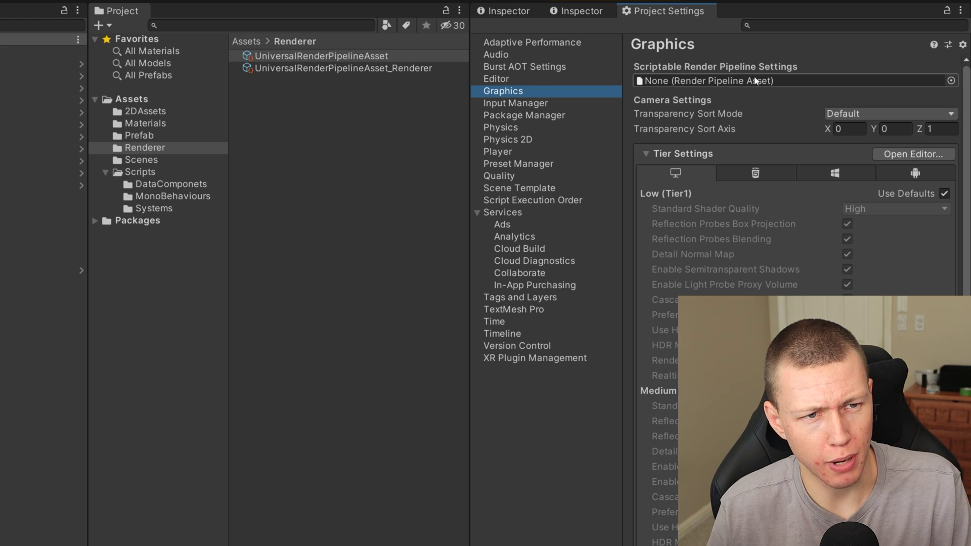
left_click(951, 81)
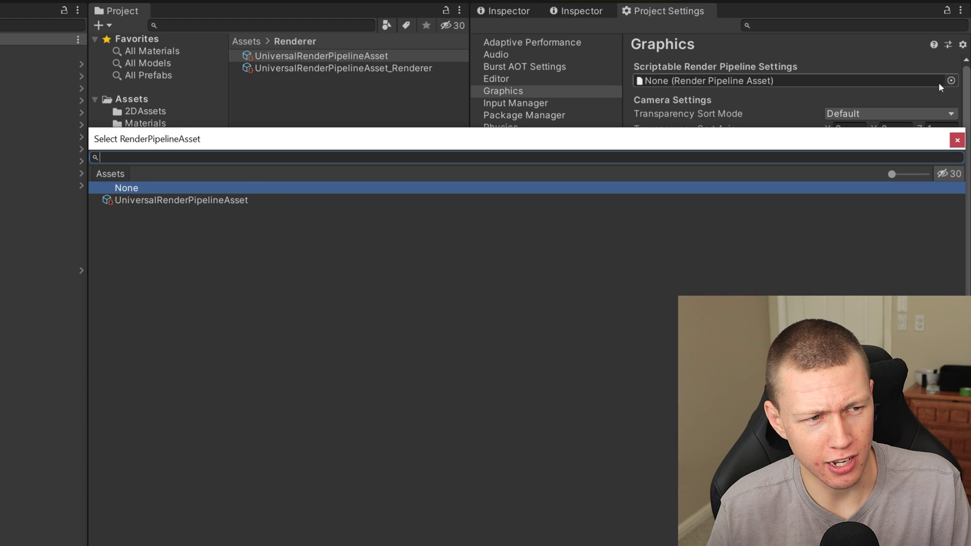
double_click(165, 201)
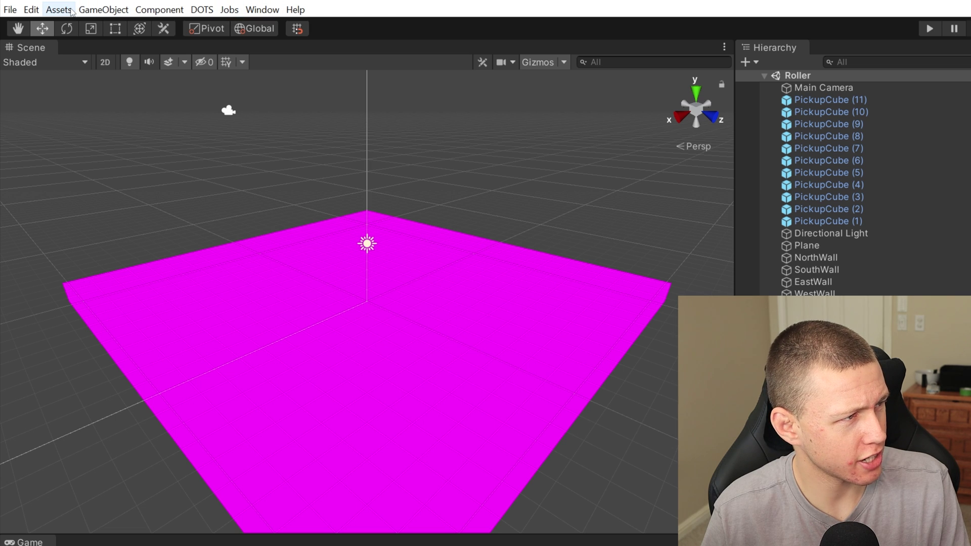
Upgrade all project materials to UniversalRP materials and proceed with overwriting them.
left_click(30, 10)
mouse_move(148, 486)
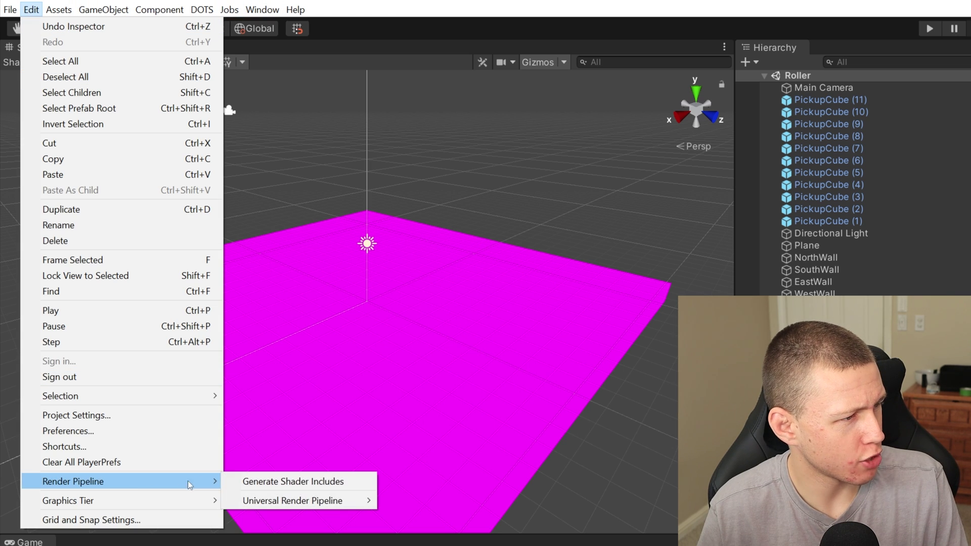
mouse_move(349, 506)
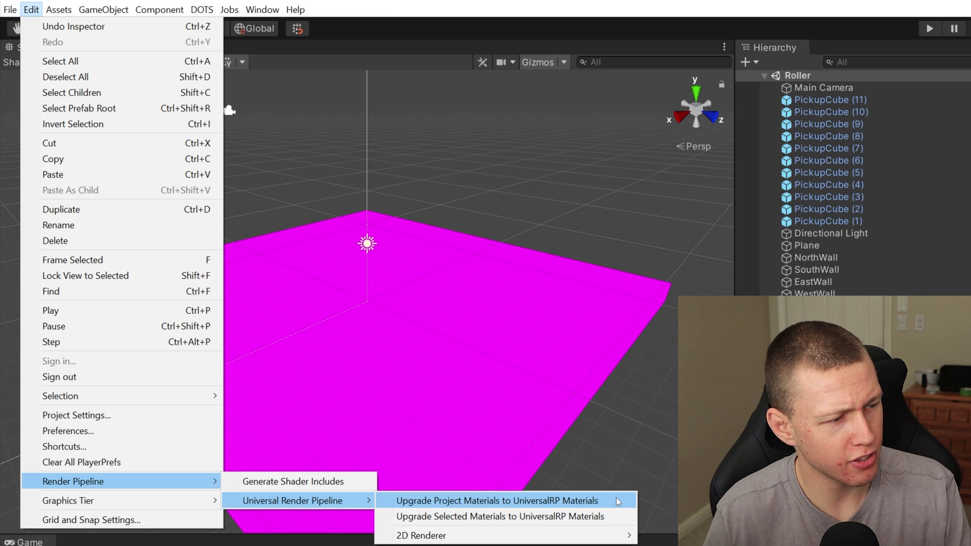
left_click(616, 501)
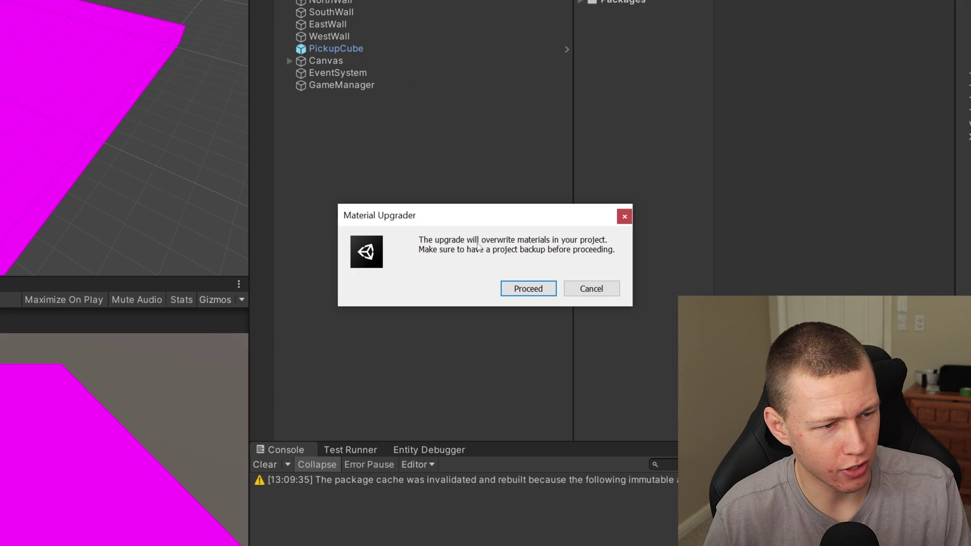
left_click(526, 288)
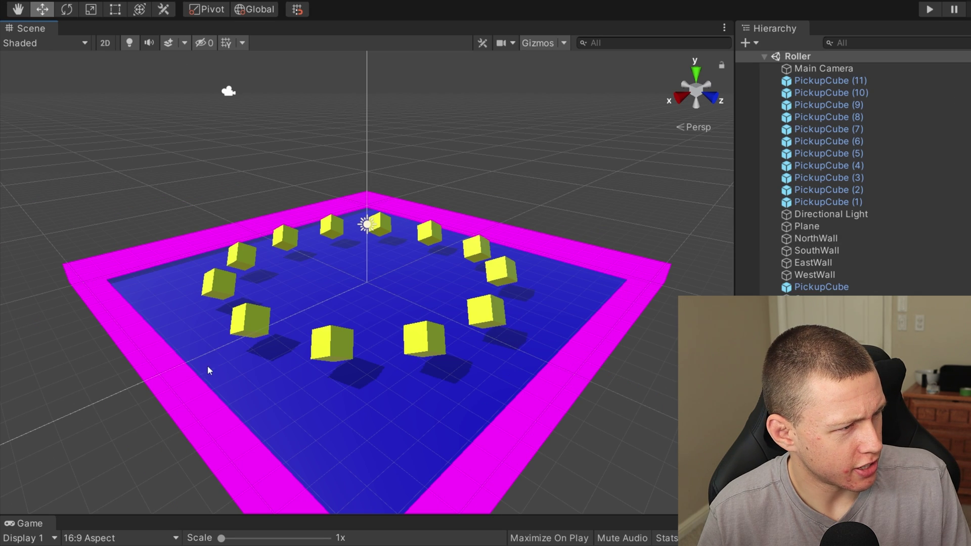
Apply the WallMat material to the magenta walls around the play field in the scene.
left_click(203, 397)
left_click(567, 403)
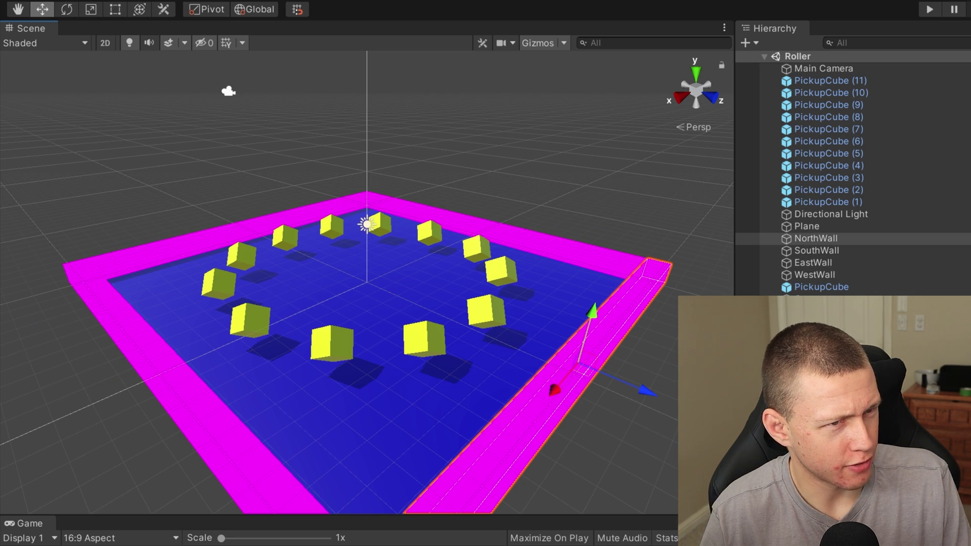
key("Escape")
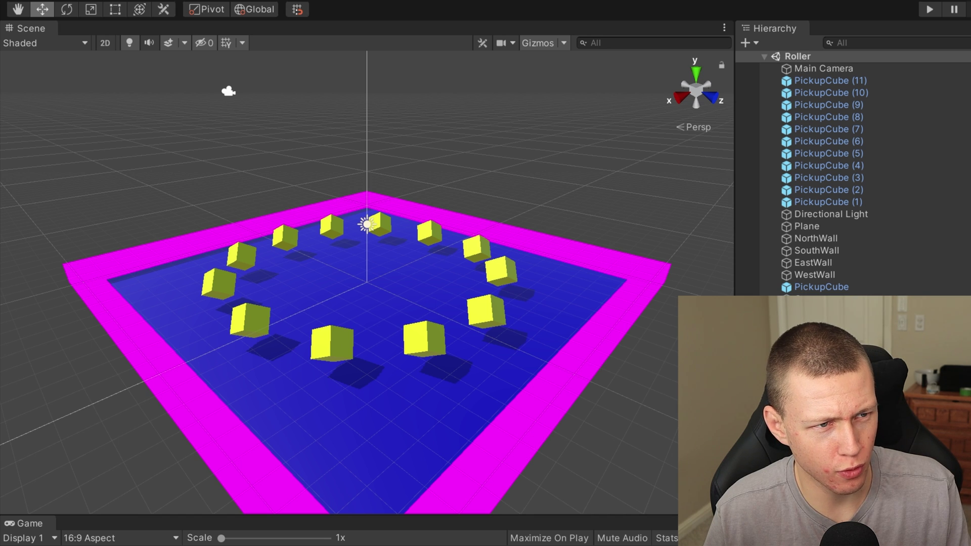
mouse_move(962, 354)
left_mouse_down()
mouse_move(572, 374)
mouse_move(618, 265)
left_mouse_up()
mouse_move(961, 354)
left_mouse_down()
mouse_move(314, 151)
mouse_move(147, 324)
mouse_move(283, 220)
left_mouse_up()
left_click(283, 220)
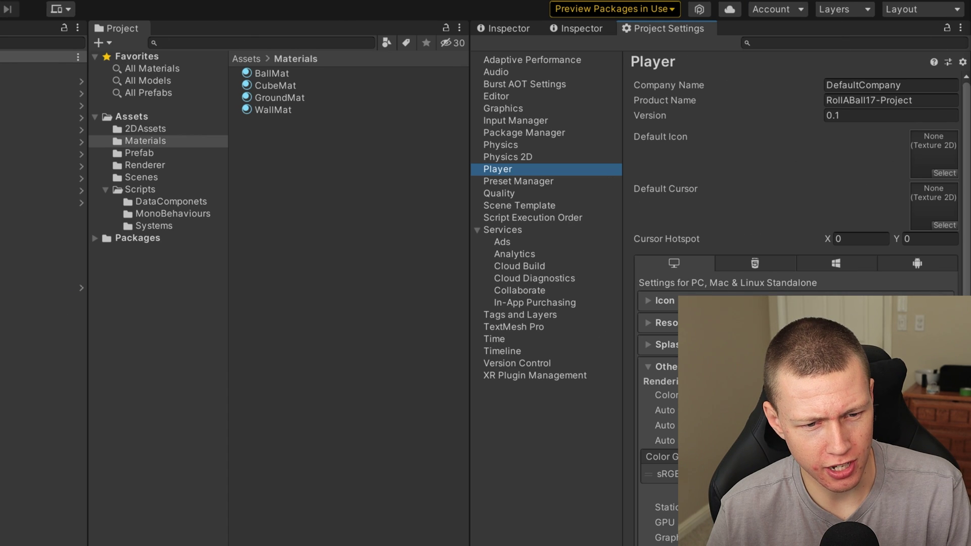
Add the scripting define symbol ENABLE_HYBRID_RENDERER_V2 in the Player settings and apply it.
scroll(757, 72, "down", 8)
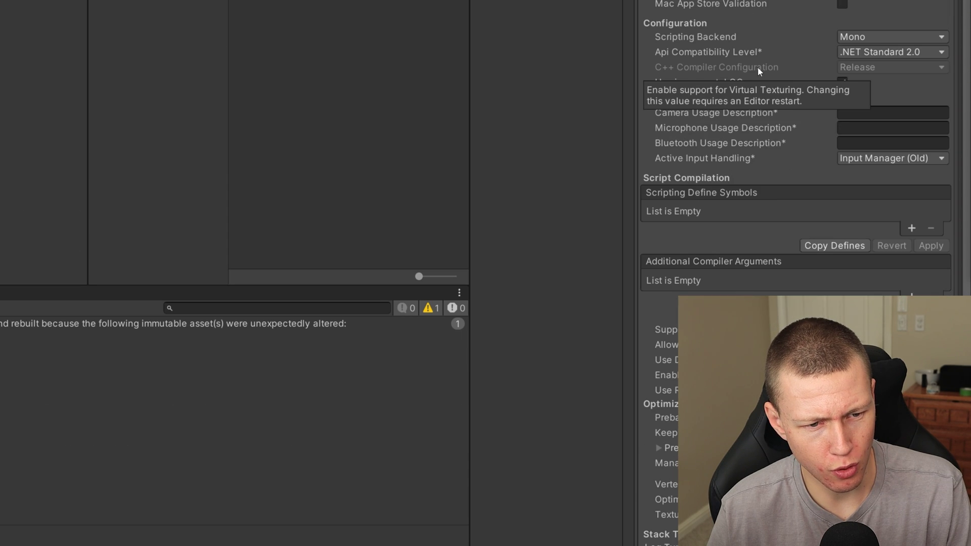
scroll(758, 67, "down", 4)
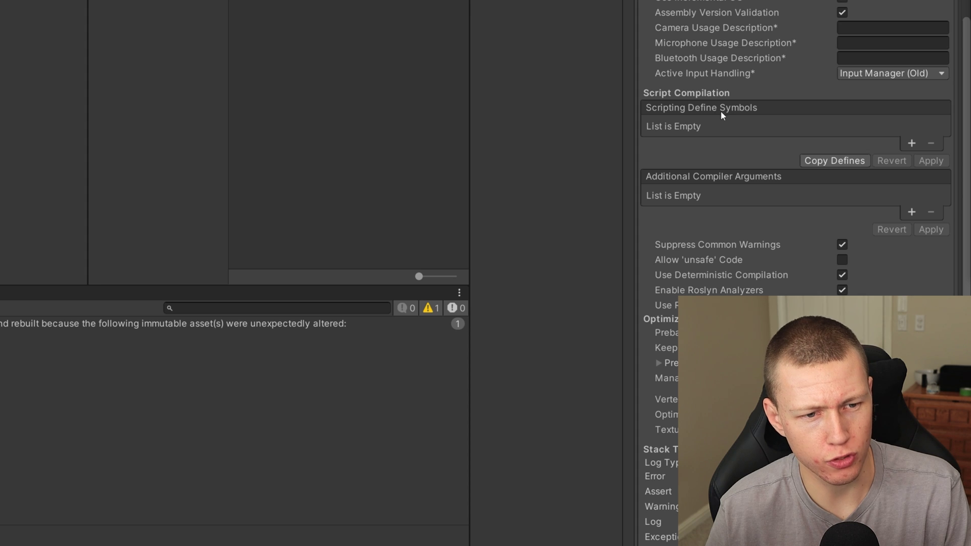
left_click(913, 143)
left_click(695, 129)
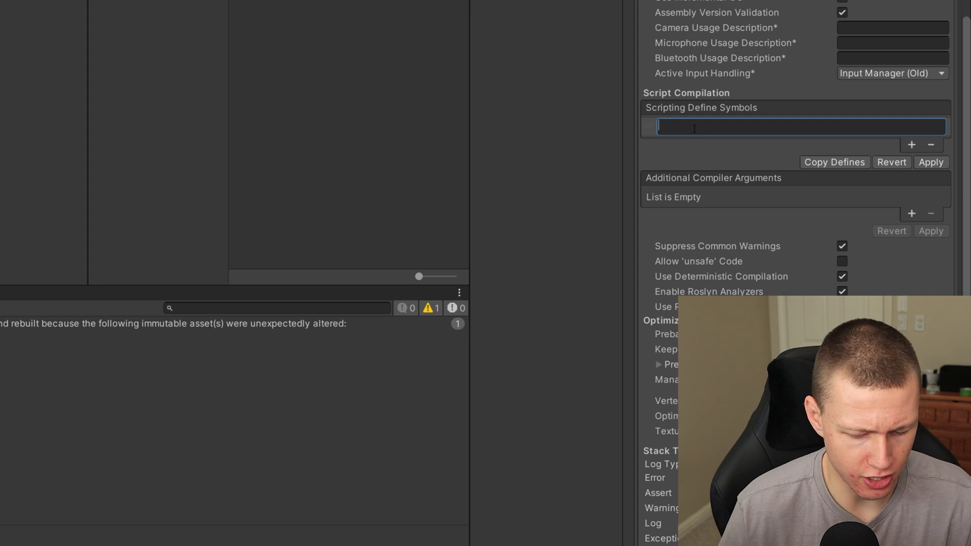
type("ENABLE_HYBRID_RENDERER_V2")
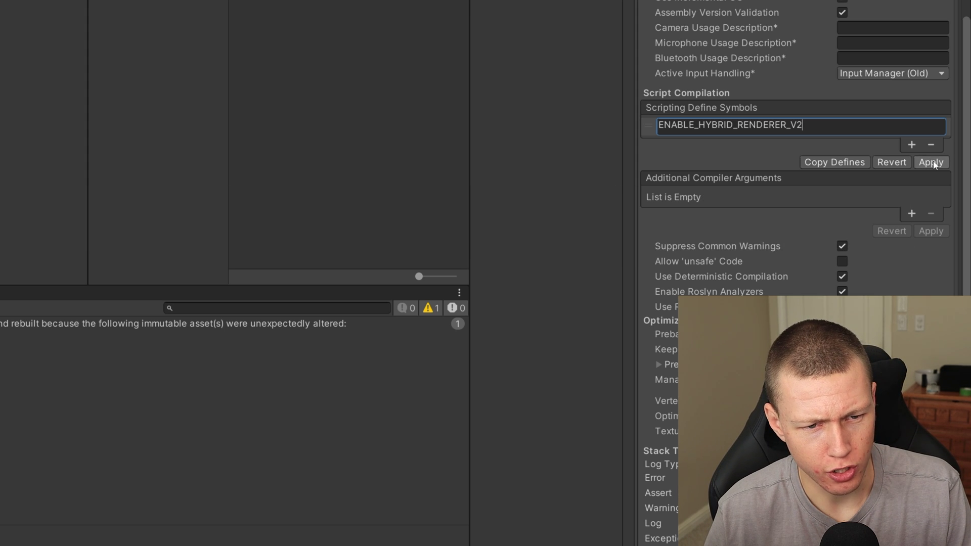
left_click(932, 162)
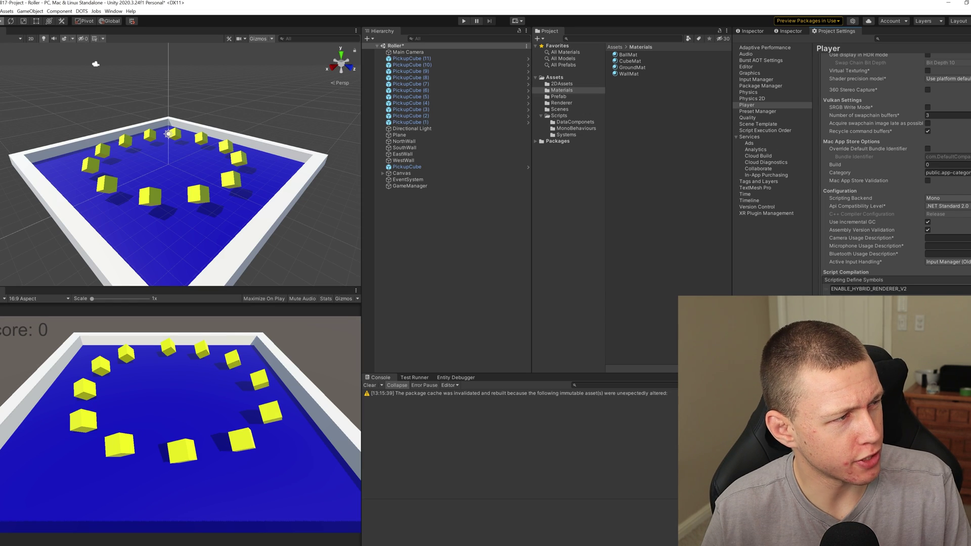
Save the Roller scene and exit the editor.
left_click(0, 11)
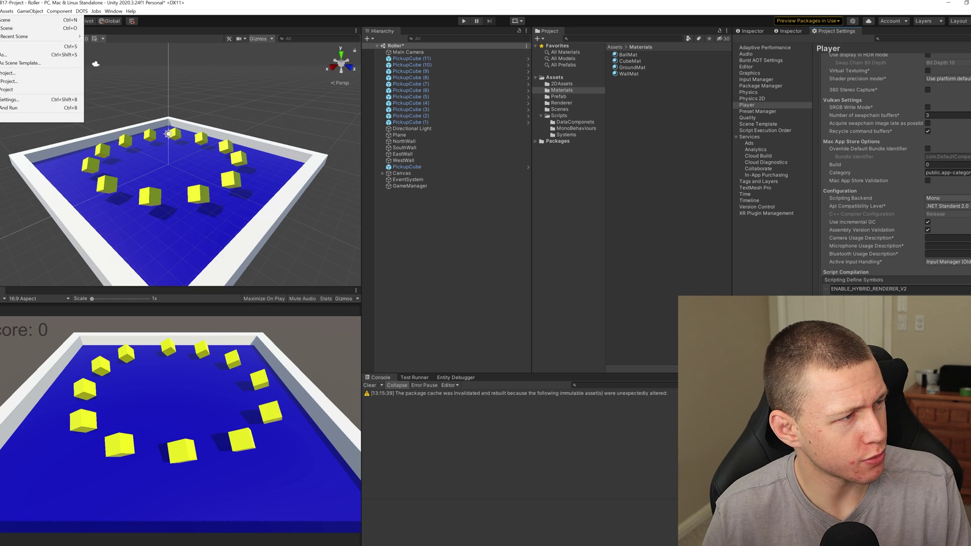
key("Return")
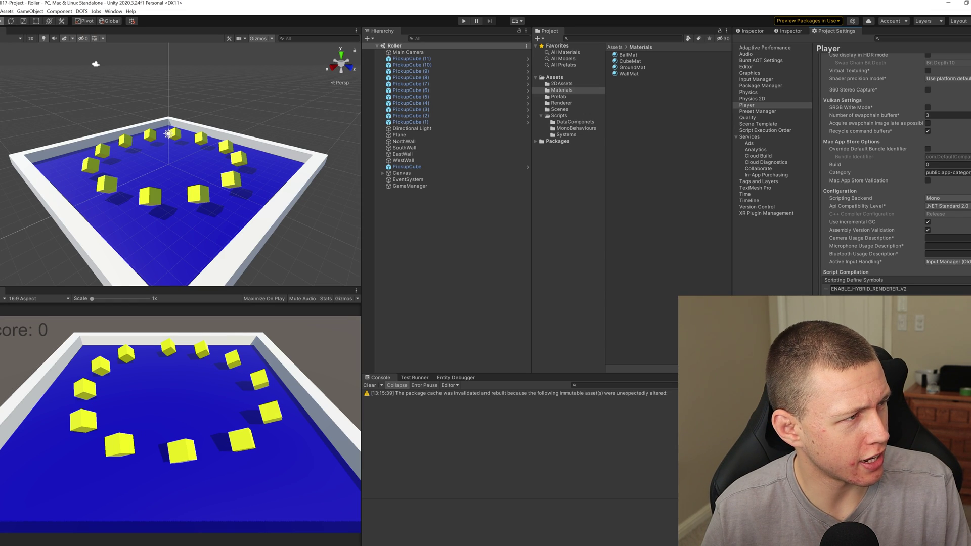
key("alt+f")
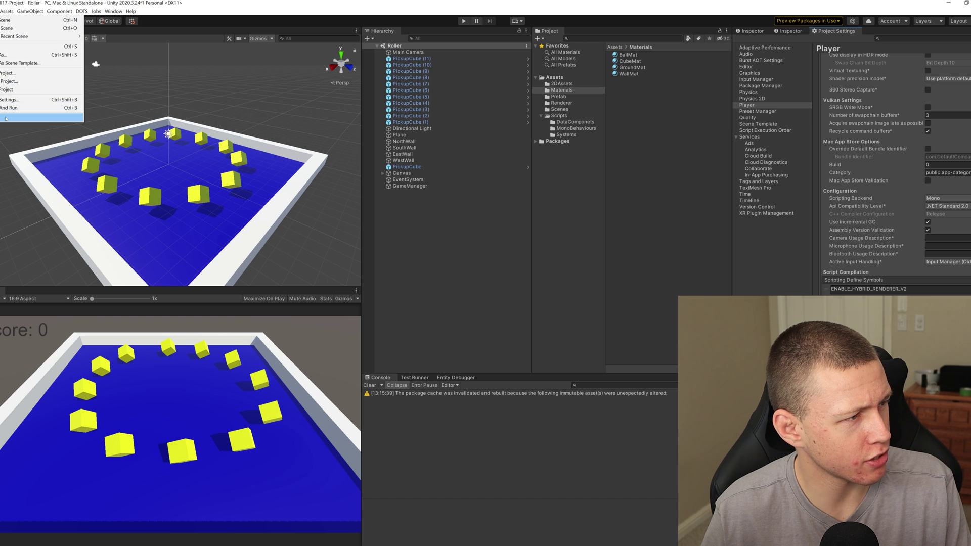
key("Escape")
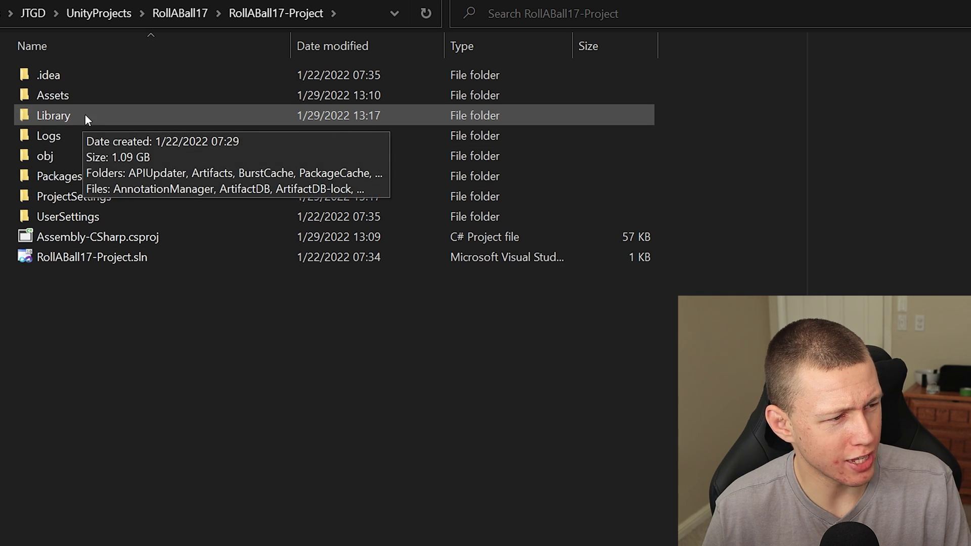
In File Explorer, delete the ShaderCache folder from the Library folder of RollABall17-Project.
double_click(85, 118)
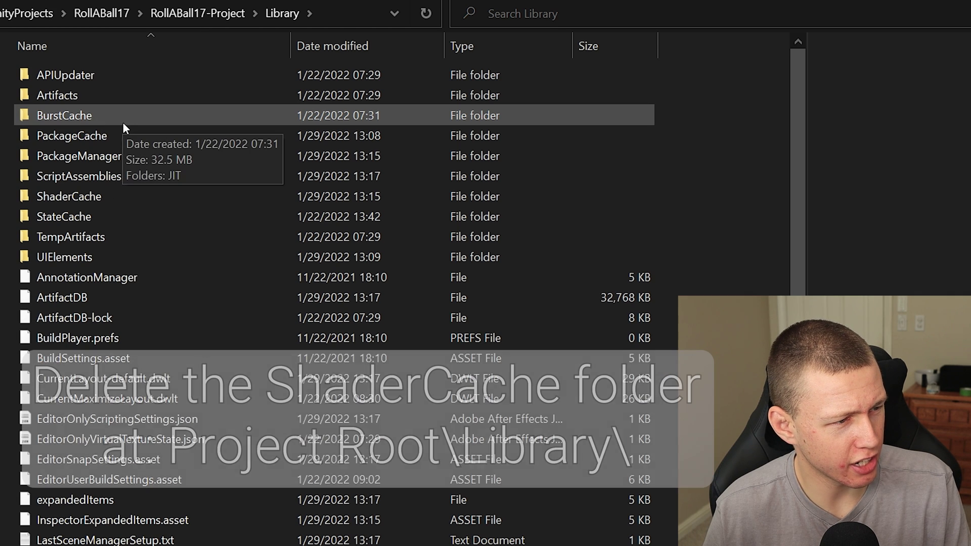
left_click(123, 196)
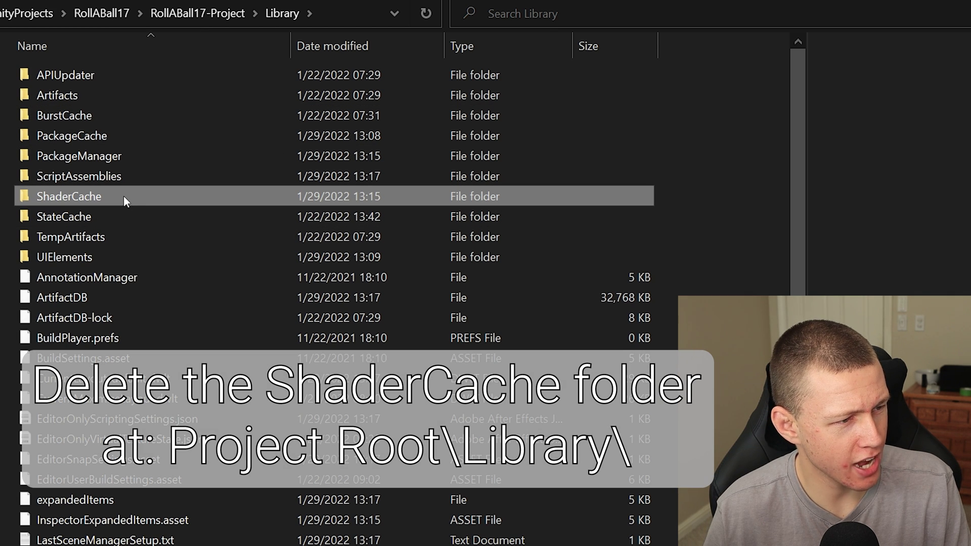
key("Delete")
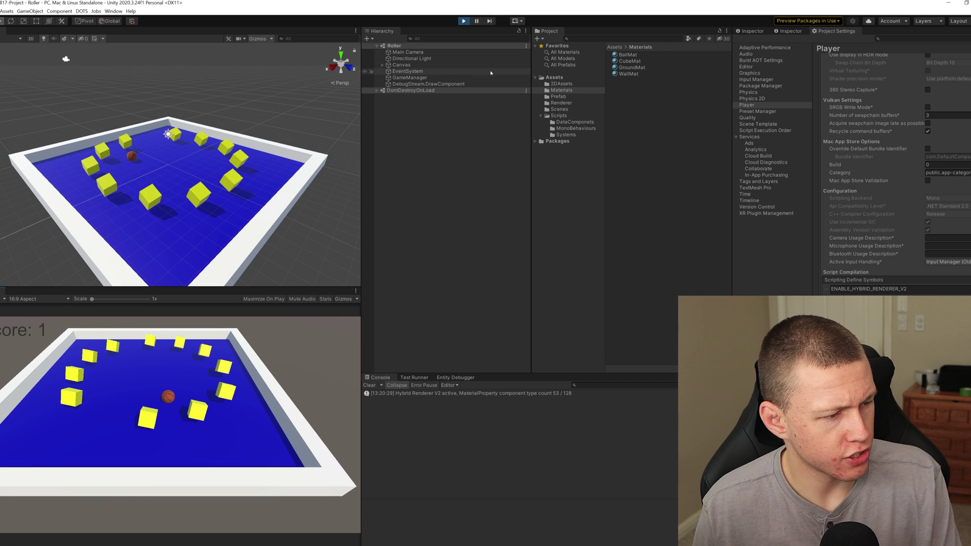
Play-test the game in the reopened Unity project, checking the console for Hybrid Renderer V2 and rolling the ball to collect all pickup cubes.
key("a")
key("w")
key("d")
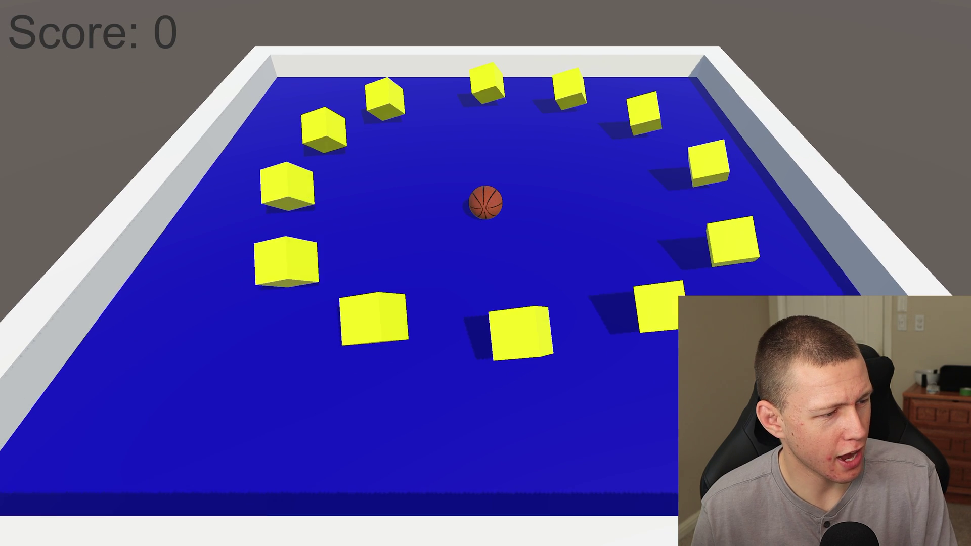
key("s")
key("a")
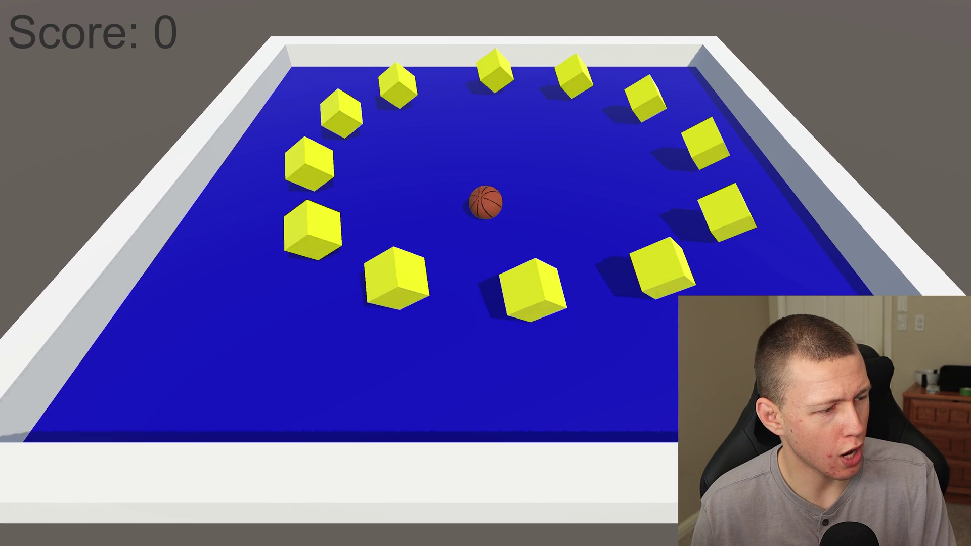
key("w")
key("d")
key("s")
key("a")
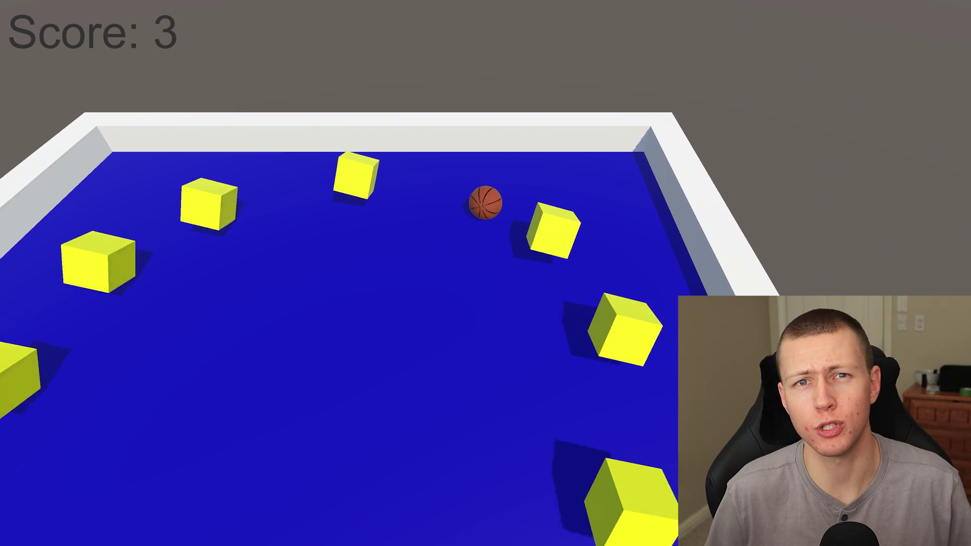
key("Down")
key("Up")
key("Right")
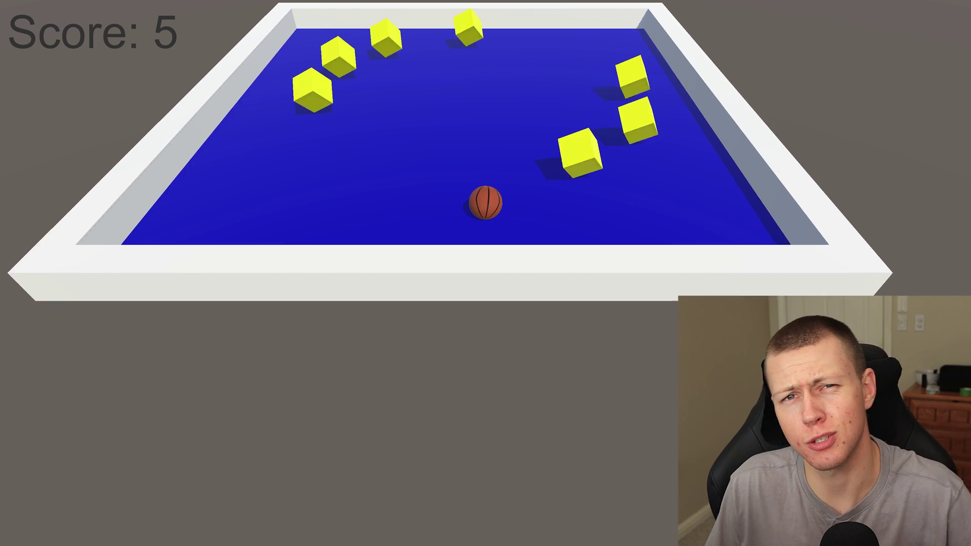
key("Left")
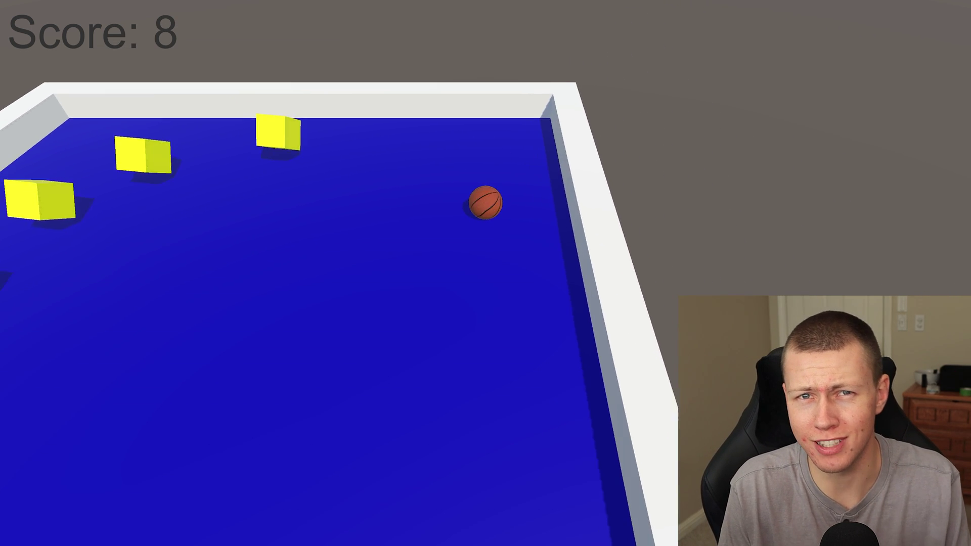
key("Right")
key("Up")
key("Left")
key("Down")
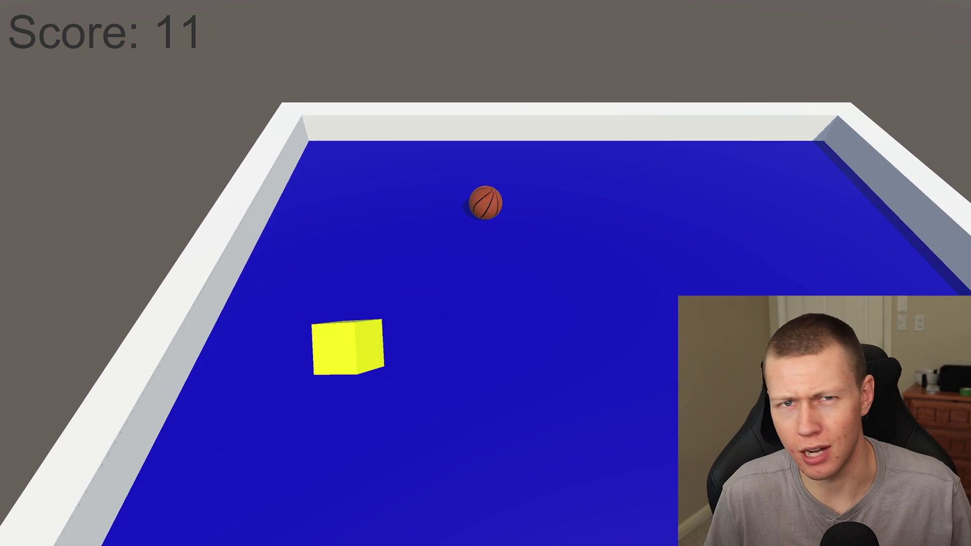
key("Right")
key("Up")
key("Right")
key("Up")
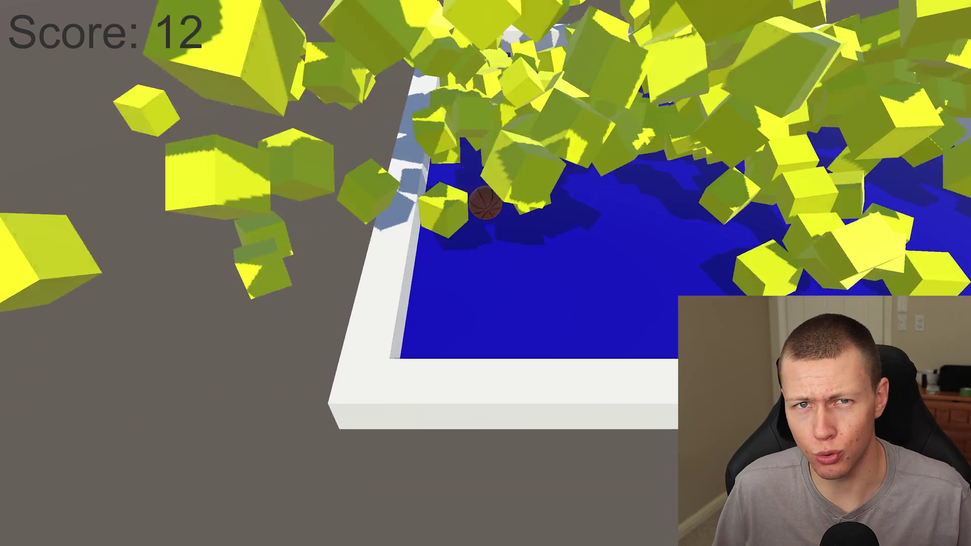
key("Right")
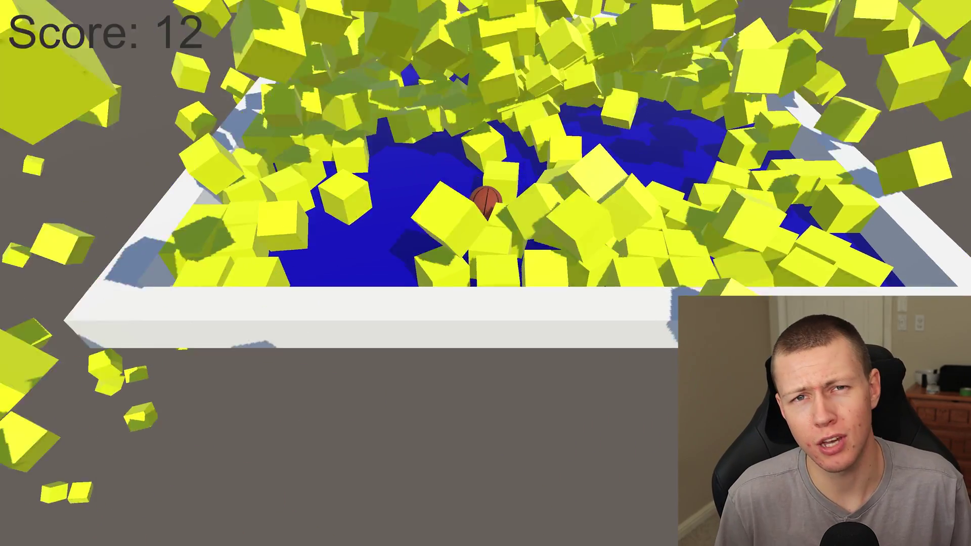